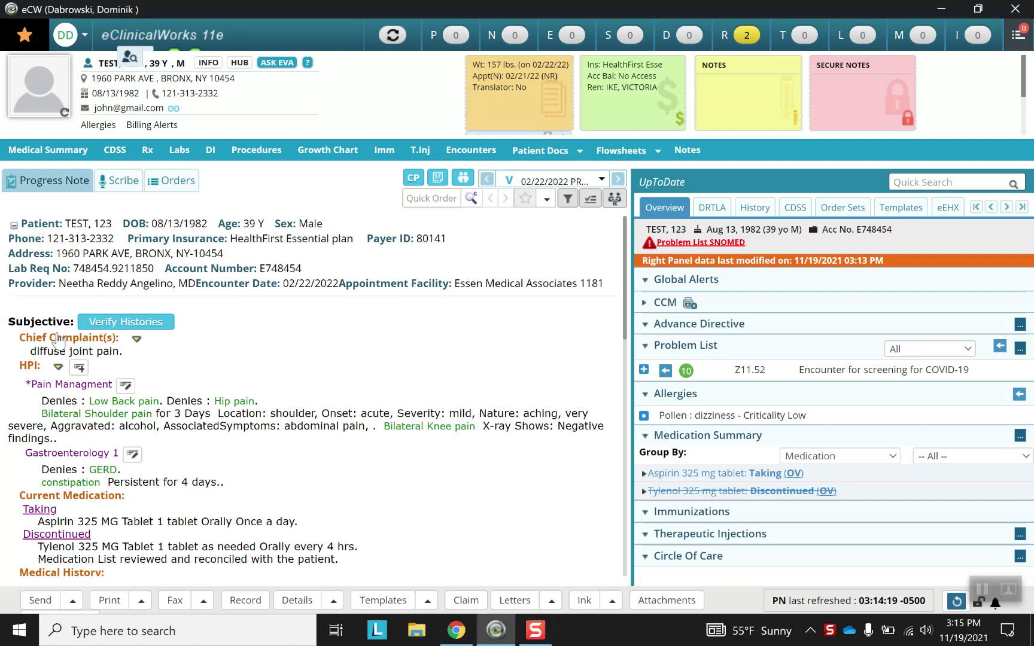
- Open the Chief Complaint(s) window for the 02/22/2022 encounter
left_click(57, 338)
left_click(677, 99)
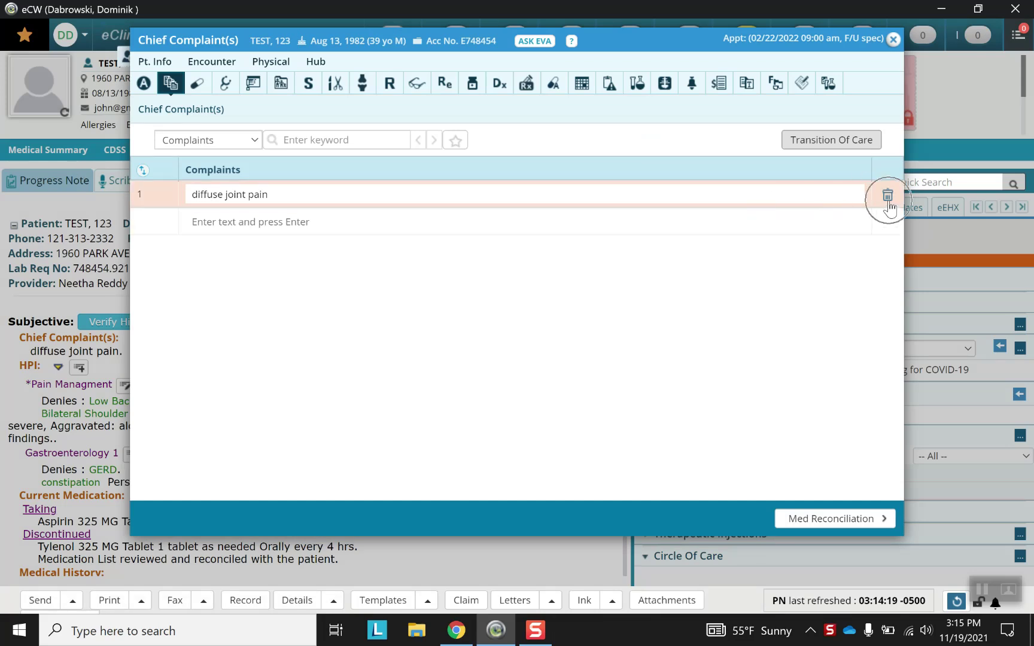
left_click(893, 41)
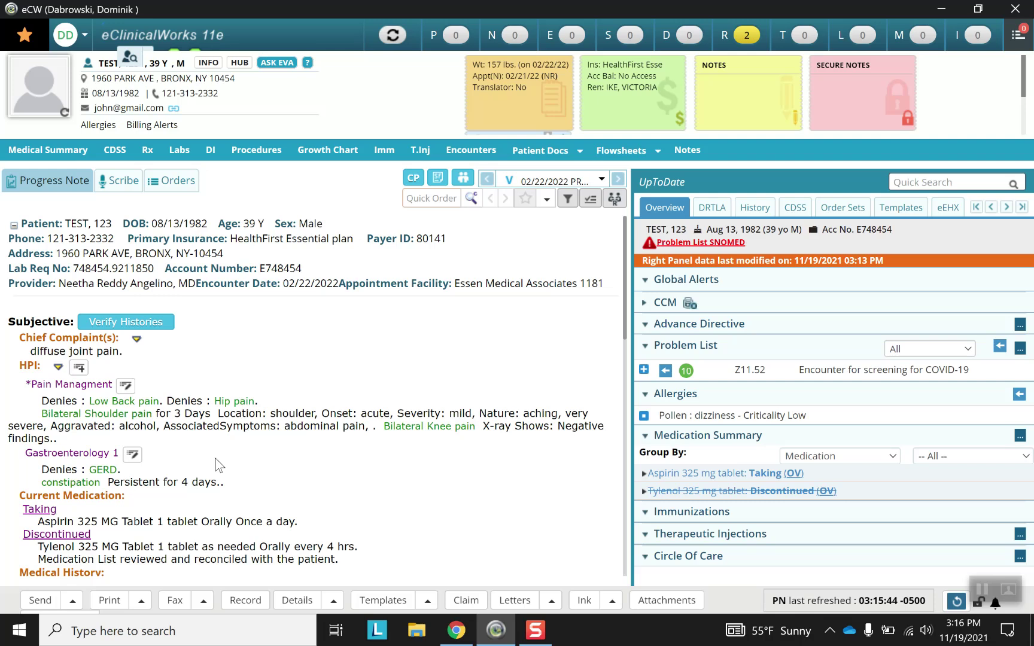
- Open Medication Reconciliation for the visit, accepting the future-dated encounter prompt
left_click(92, 498)
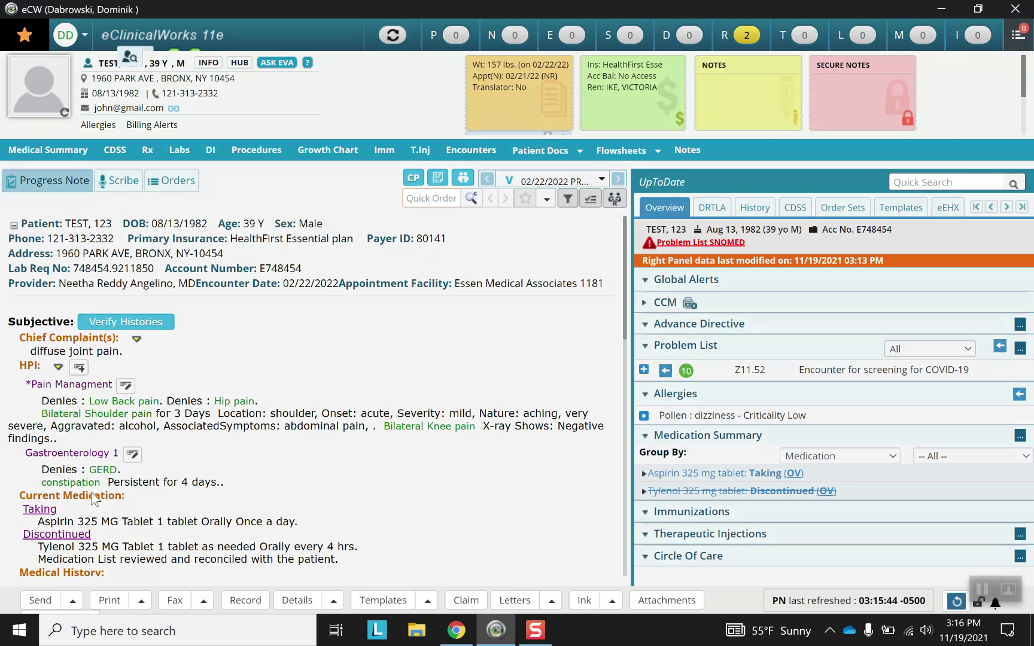
left_click(679, 101)
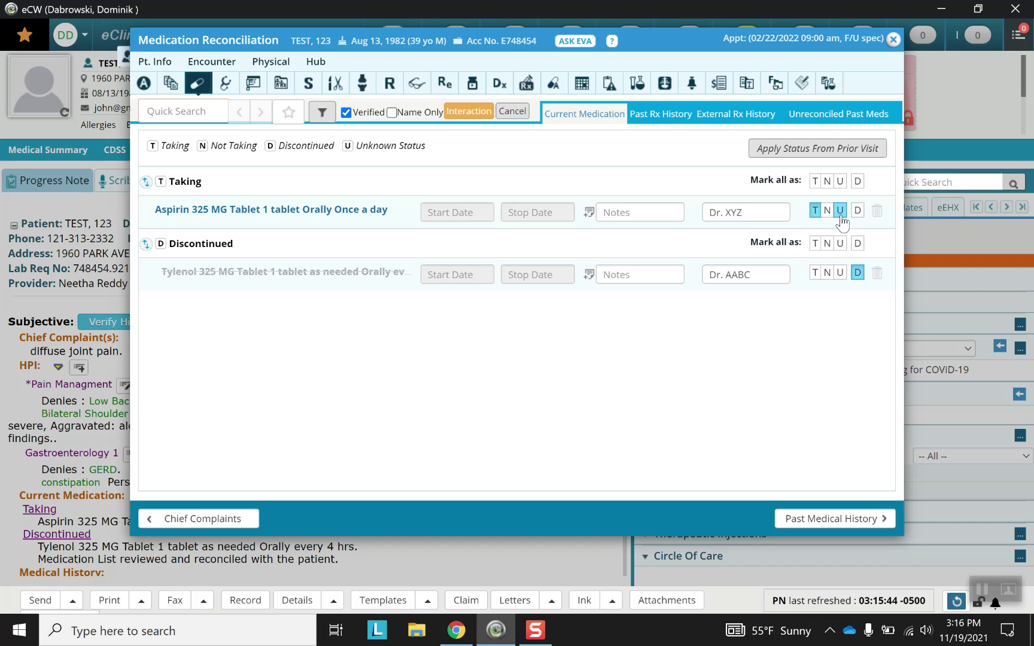
- Add Singulair 10 MG Tablet with a doctor as its source and mark it discontinued
left_click(207, 112)
type("singulair")
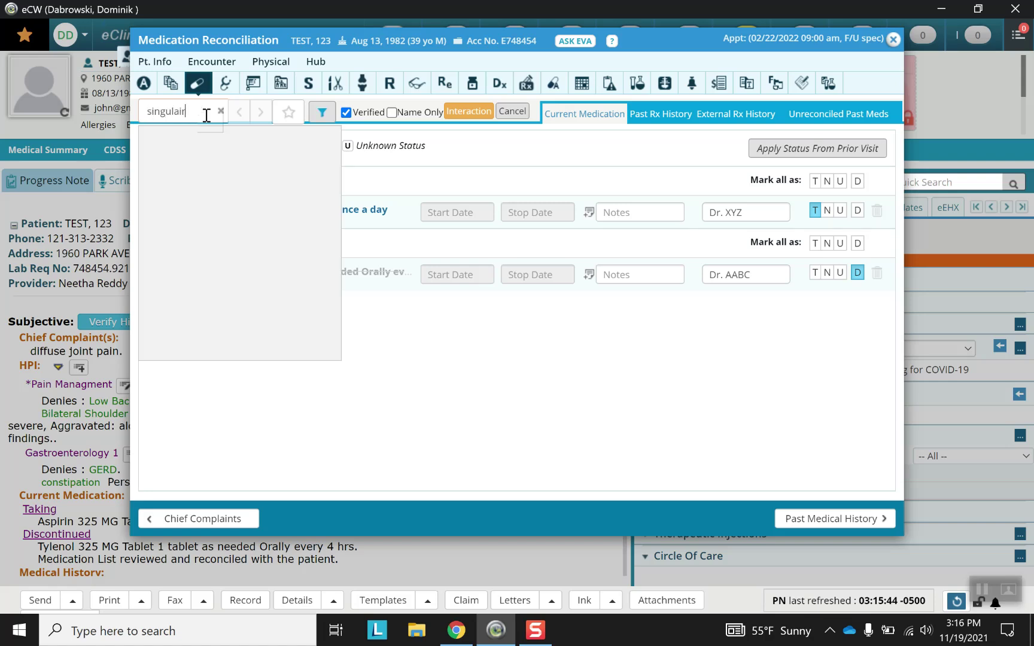
left_click(208, 138)
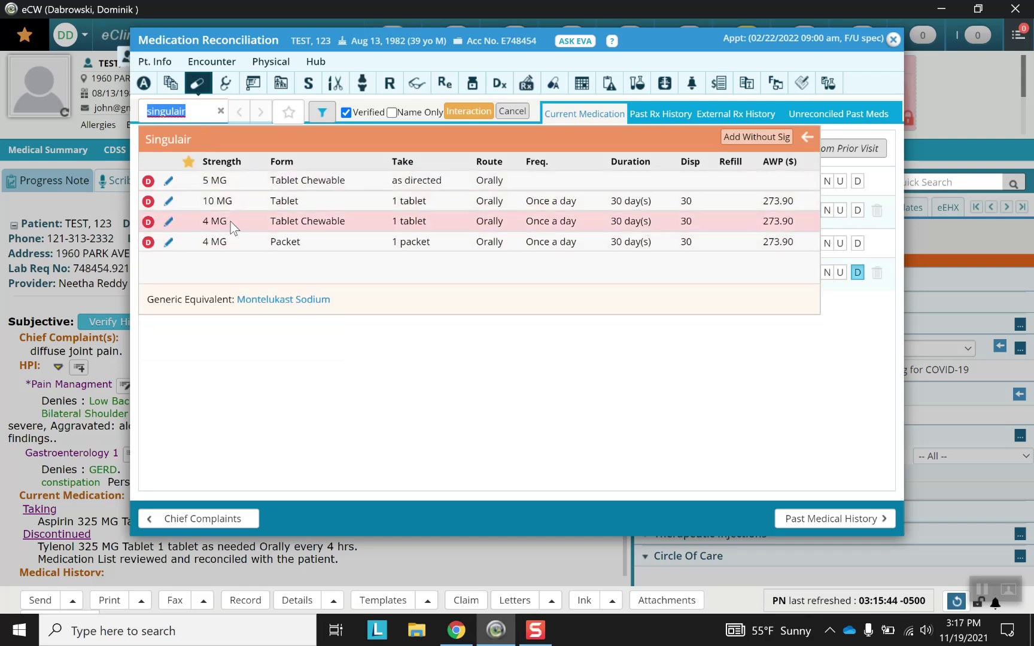
left_click(301, 201)
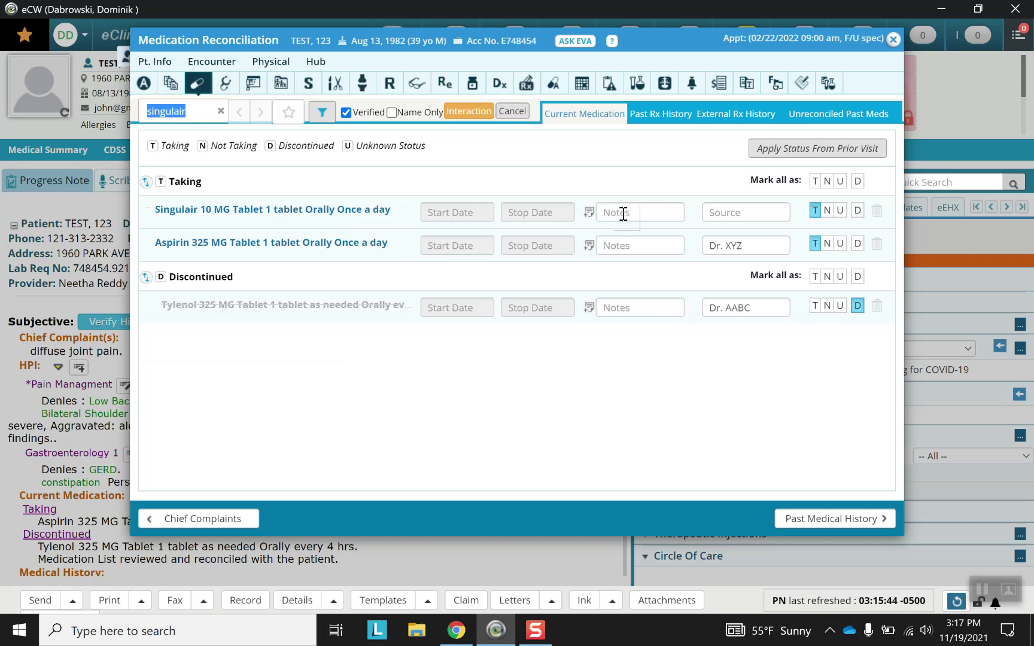
left_click(730, 218)
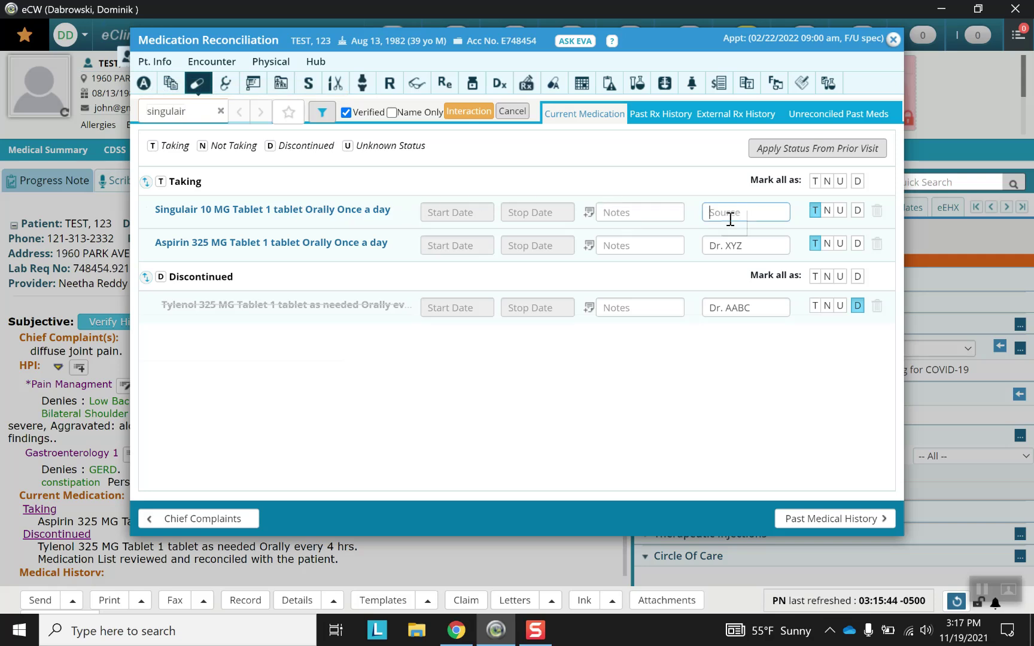
type("Dr. THE")
left_click(823, 214)
left_click(858, 211)
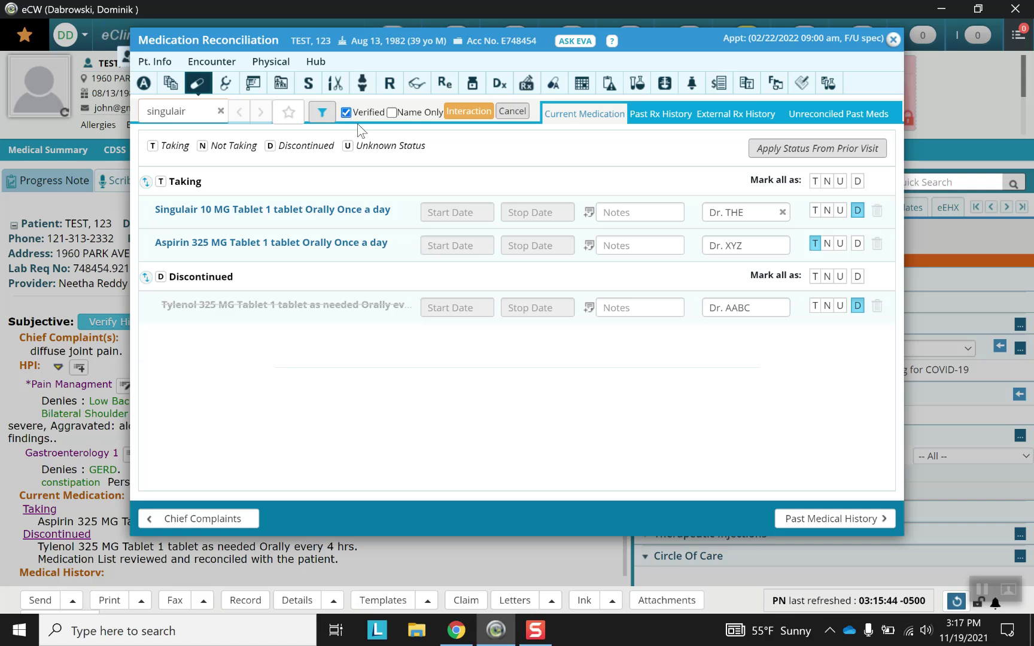
left_click(823, 525)
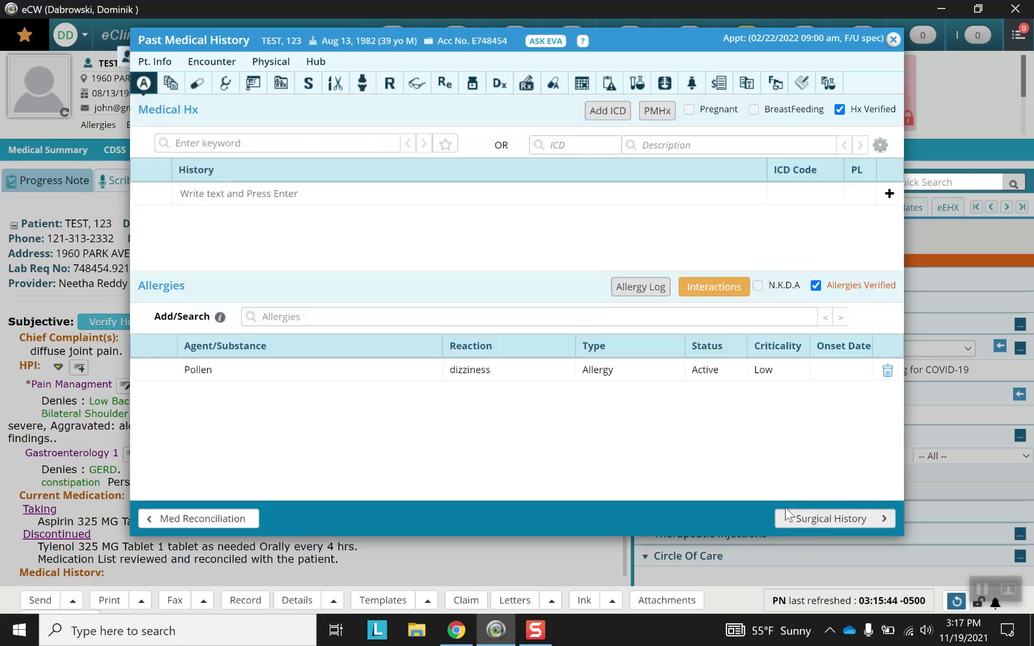
- Add asthma to the medical history via a keyword search
left_click(356, 191)
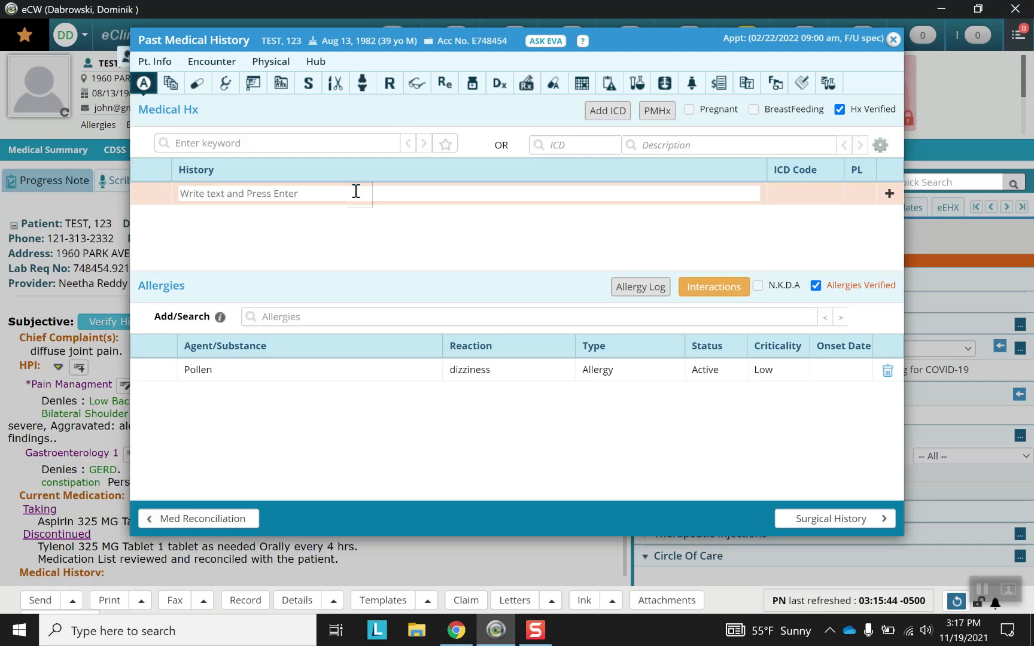
left_click(345, 144)
type("as")
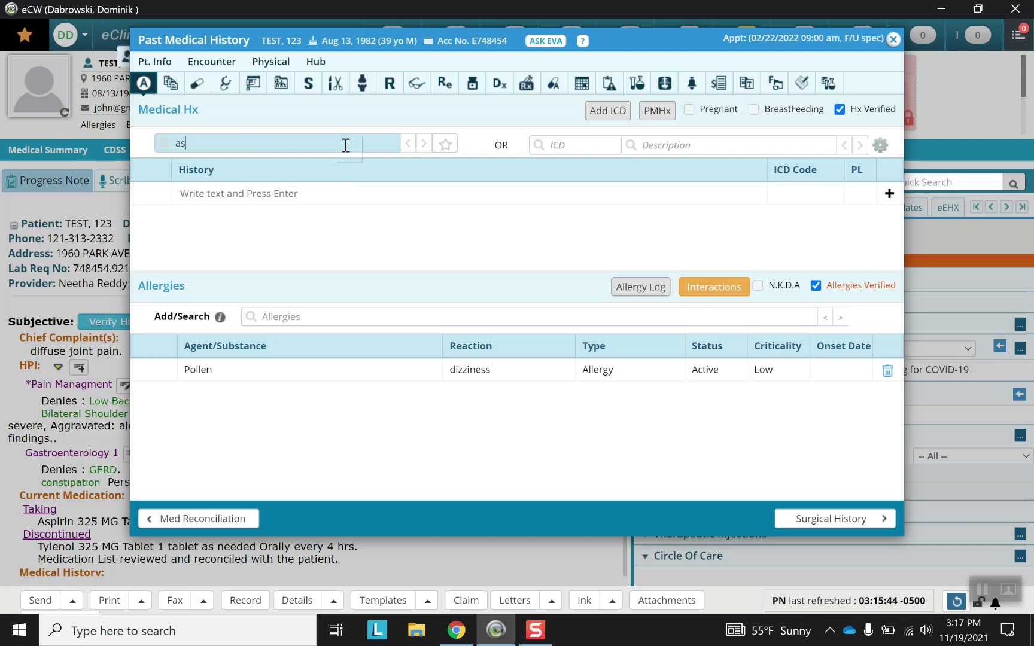
type("thma")
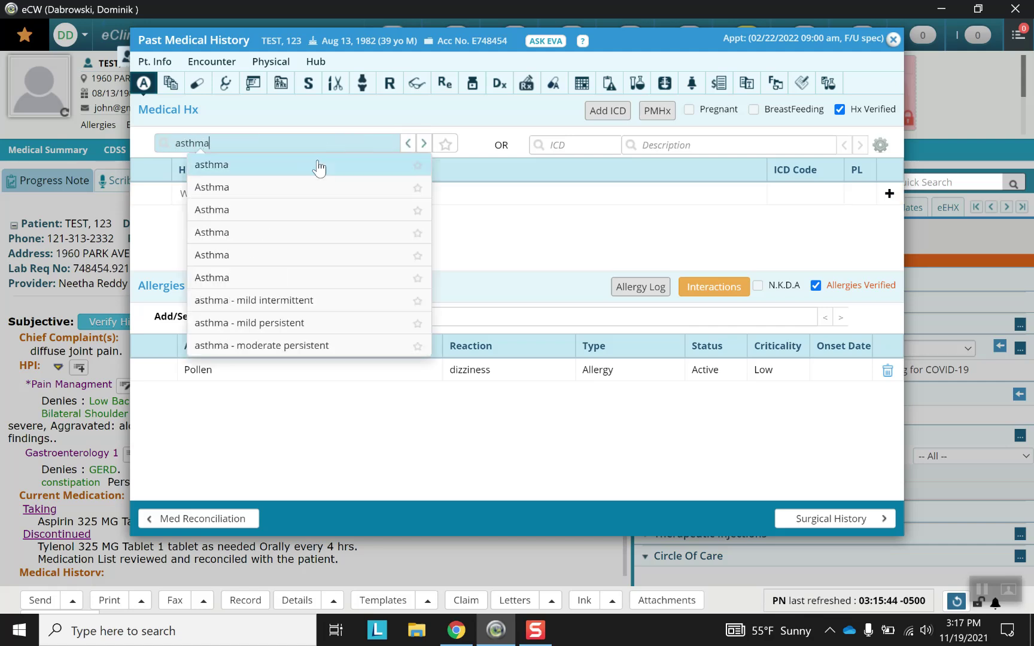
left_click(317, 166)
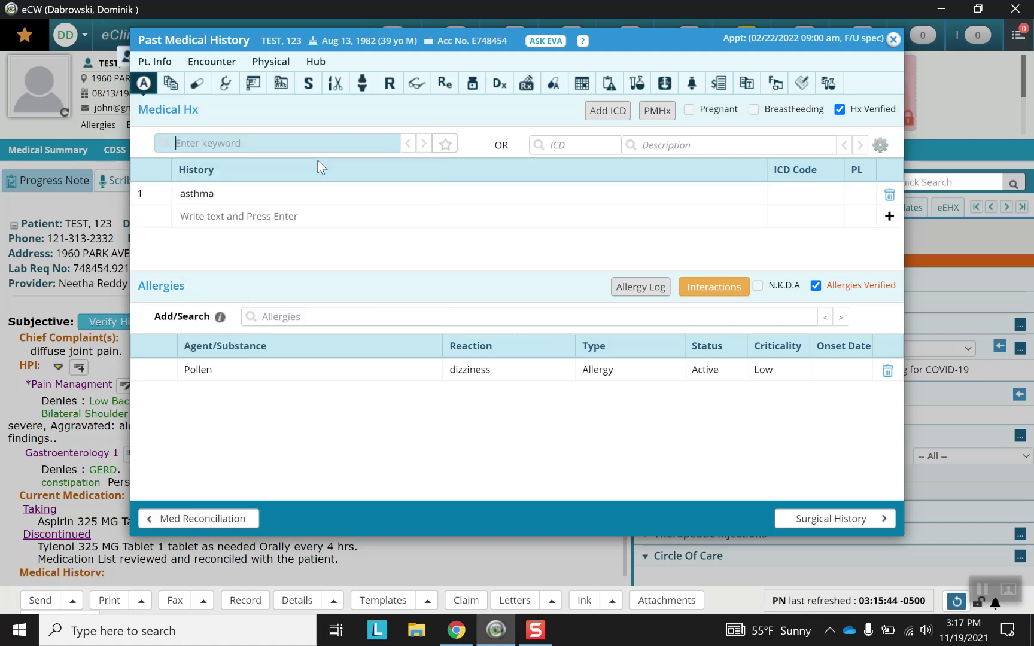
- Enter COPD as a free-text history entry, then delete it
left_click(305, 214)
type("COPD")
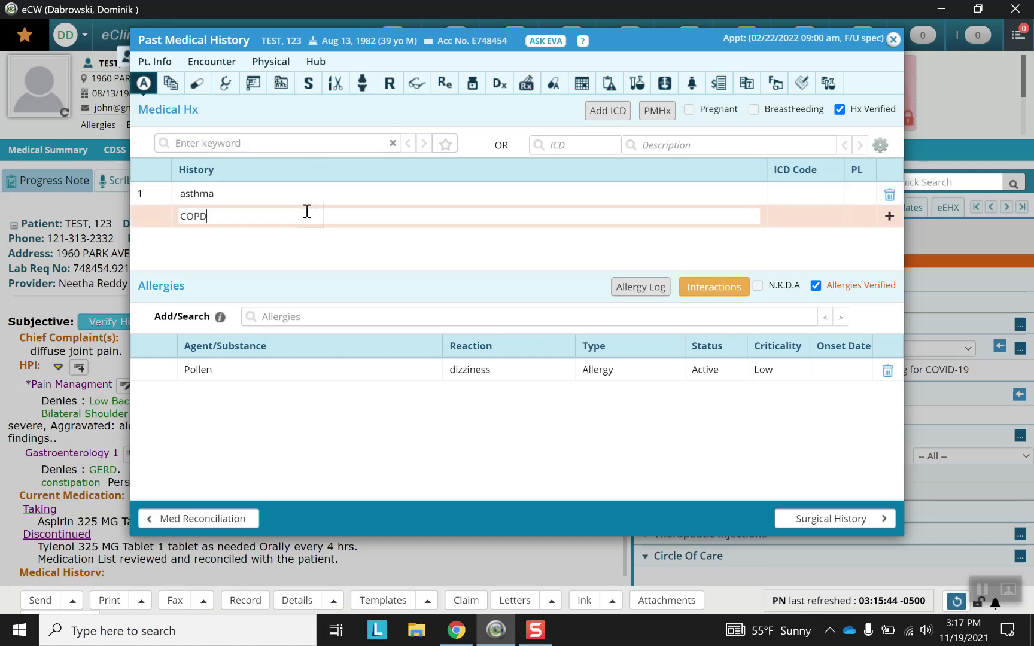
key("Return")
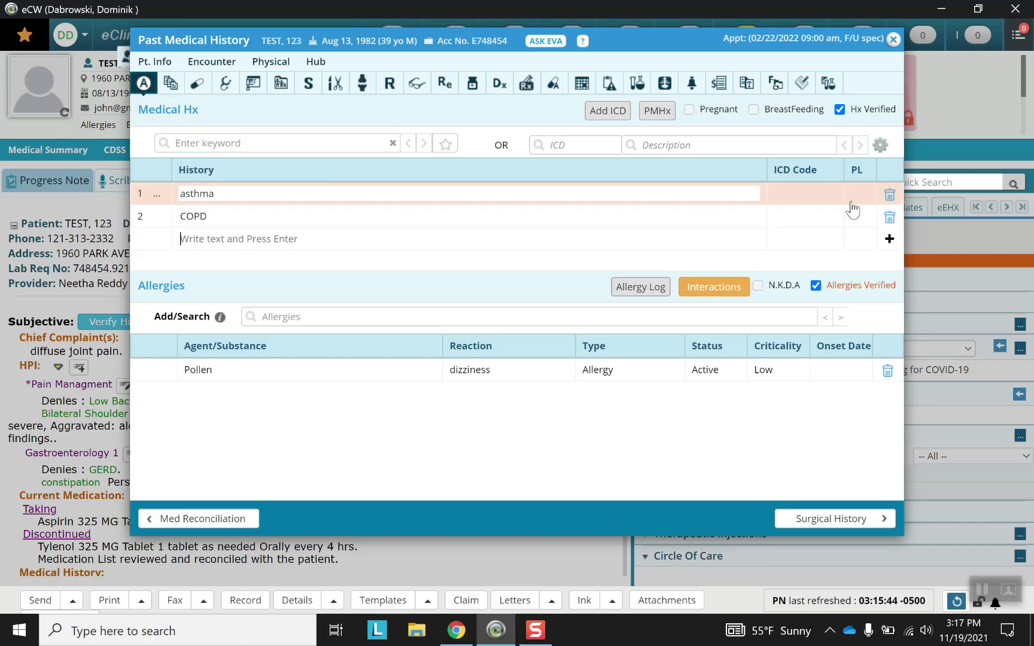
left_click(890, 218)
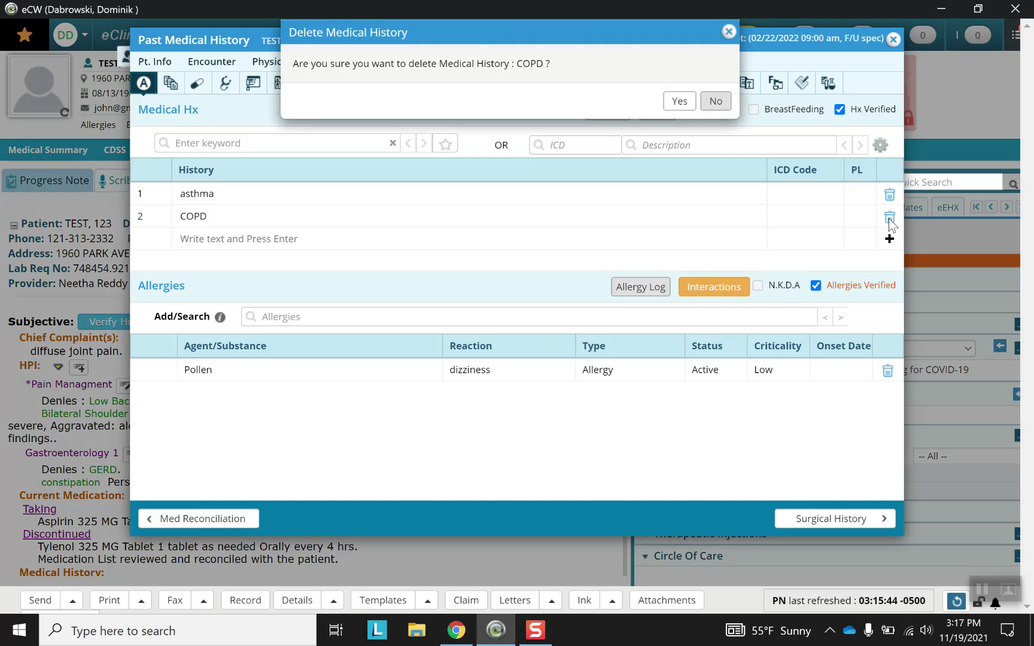
left_click(682, 103)
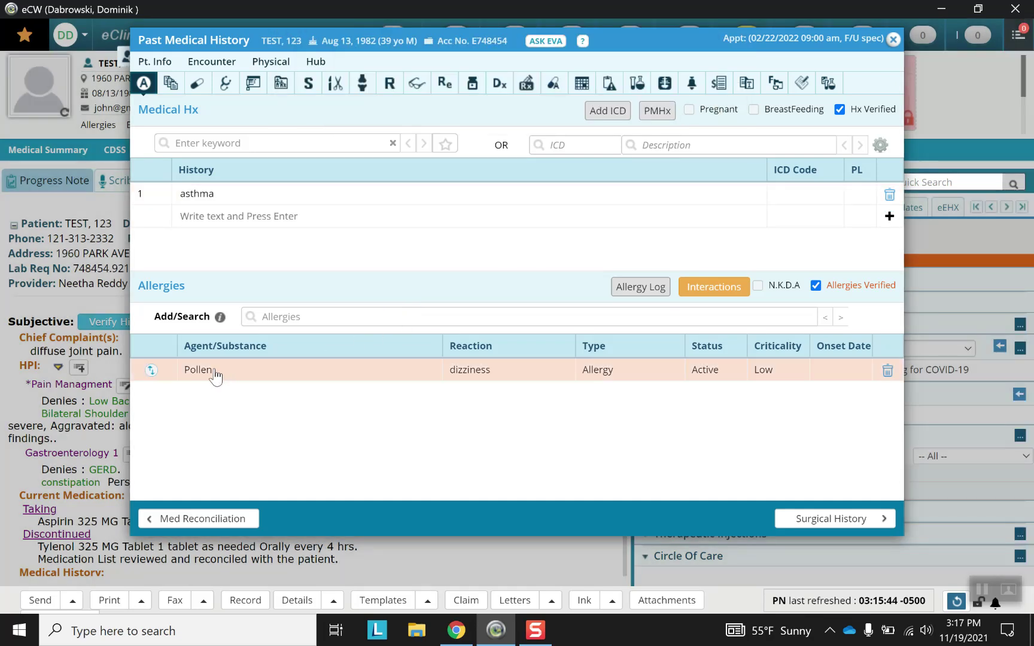
- Add a Nu-Brede Packing Sponge allergy with reaction rash, type Allergy, criticality Low
left_click(292, 317)
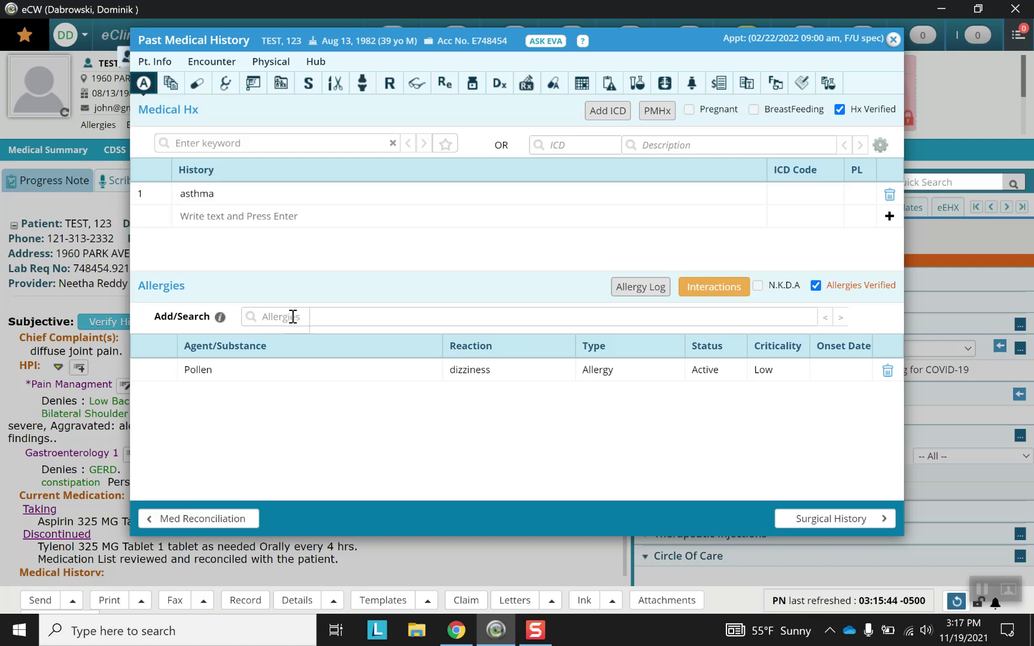
type("n")
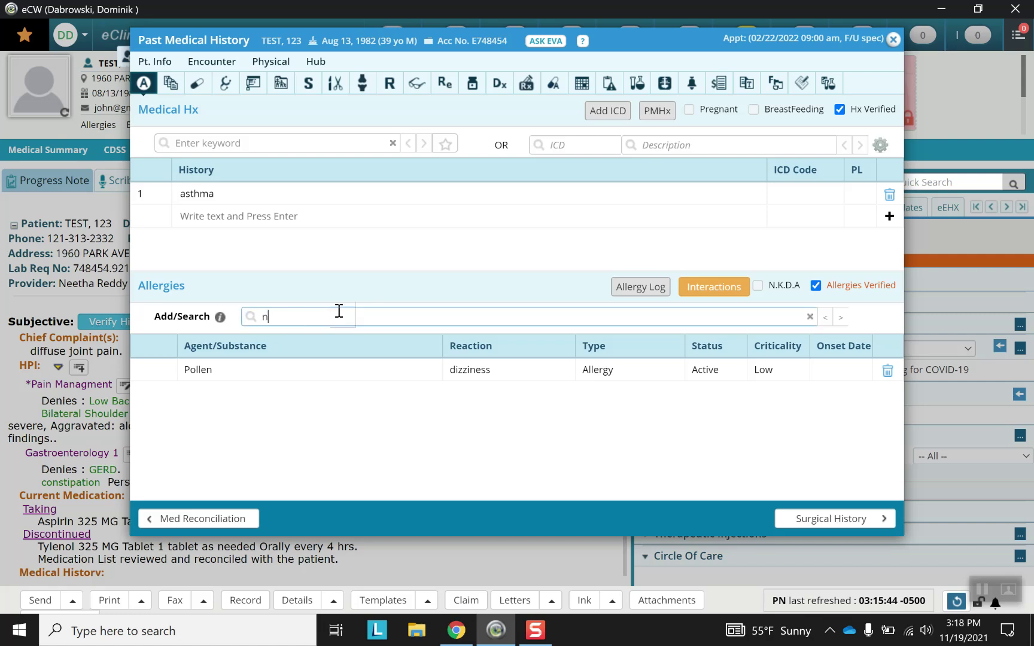
type("uts")
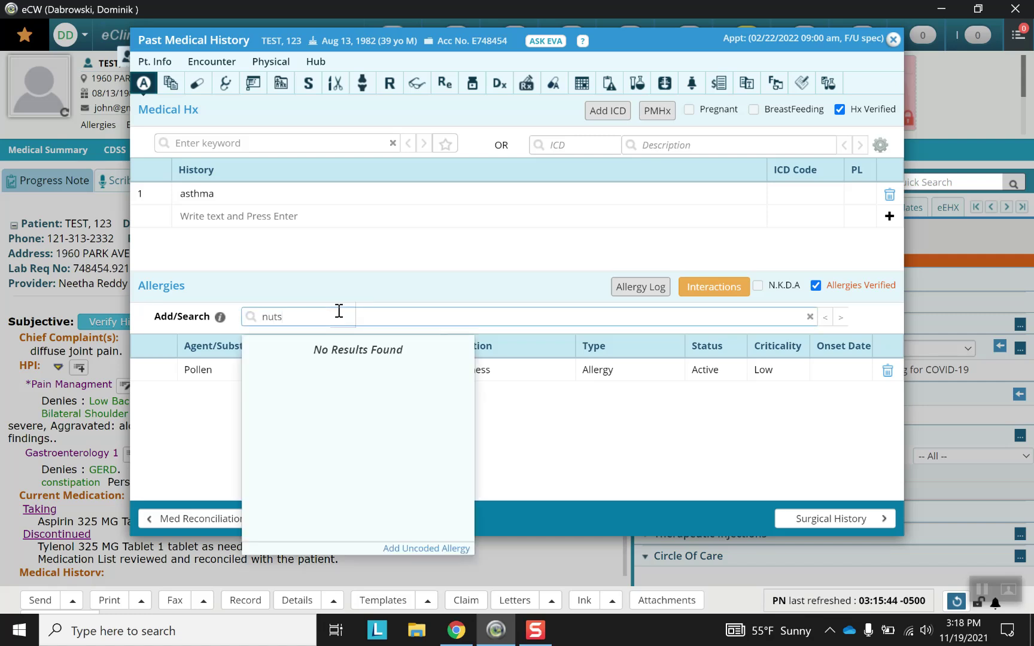
key("BackSpace")
key("BackSpace")
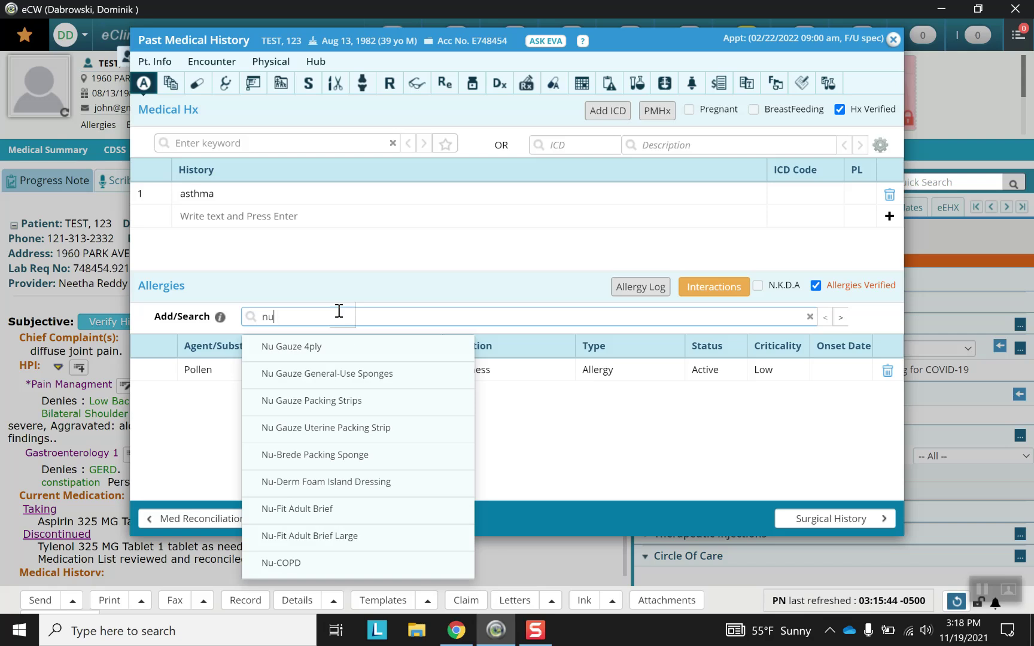
left_click(333, 454)
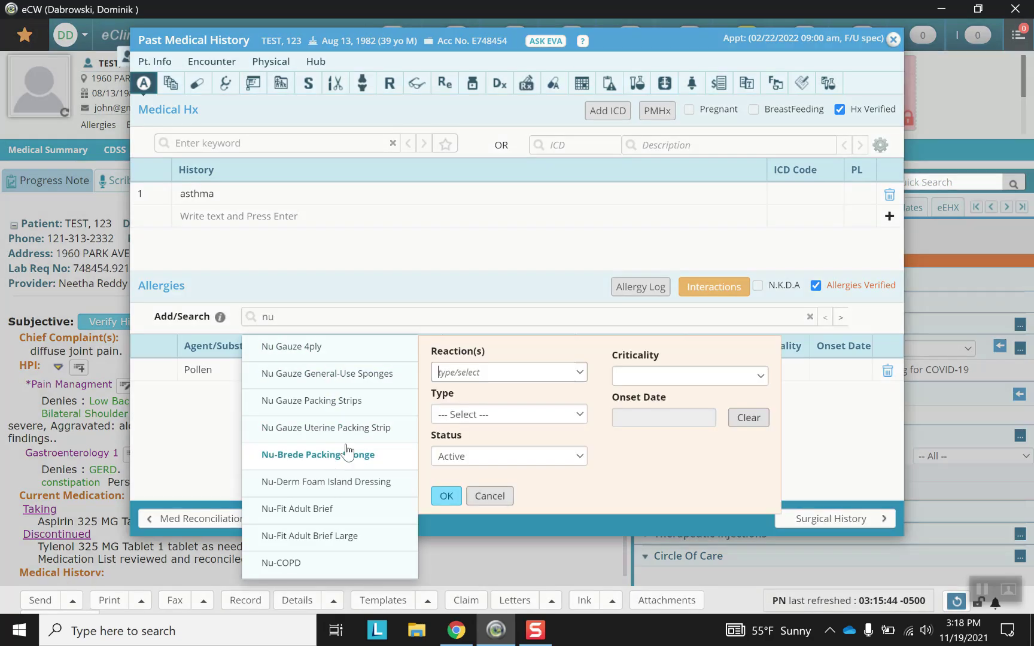
left_click(580, 374)
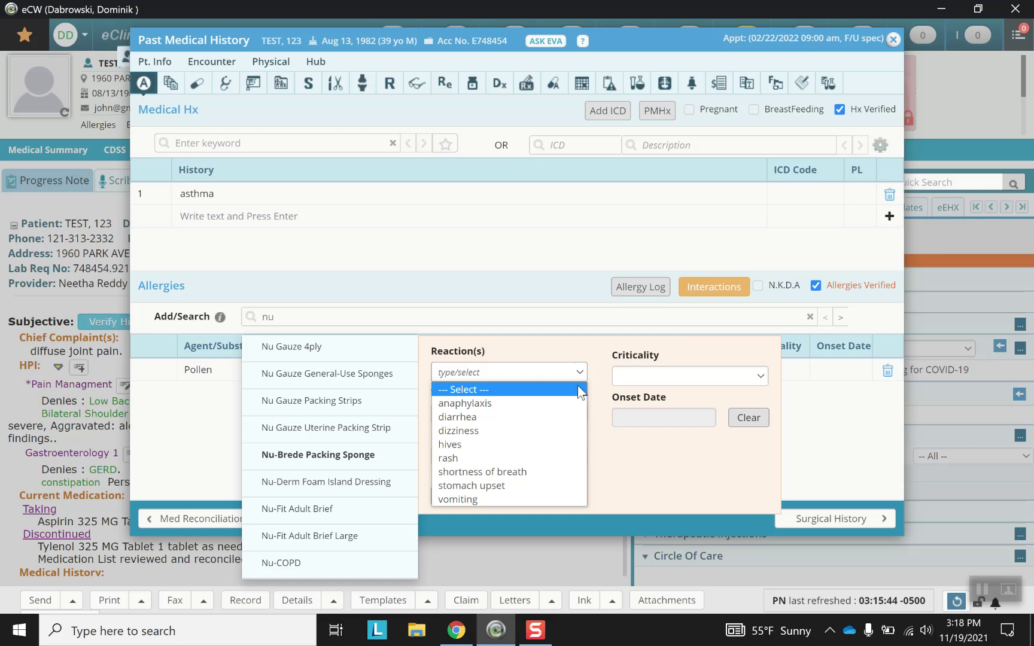
left_click(553, 458)
left_click(580, 415)
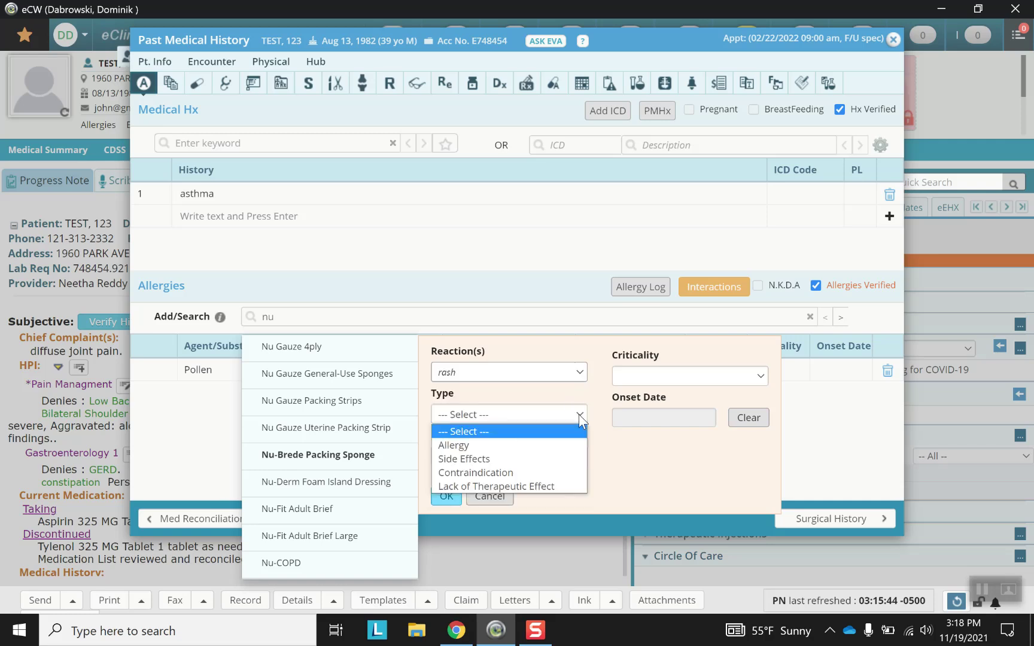
left_click(564, 447)
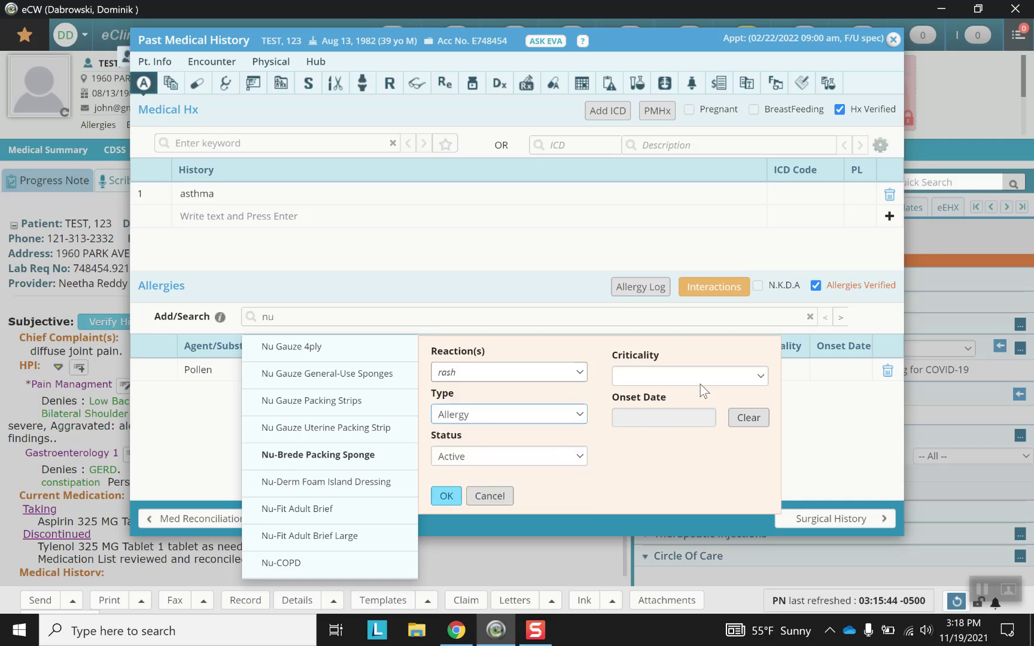
left_click(755, 375)
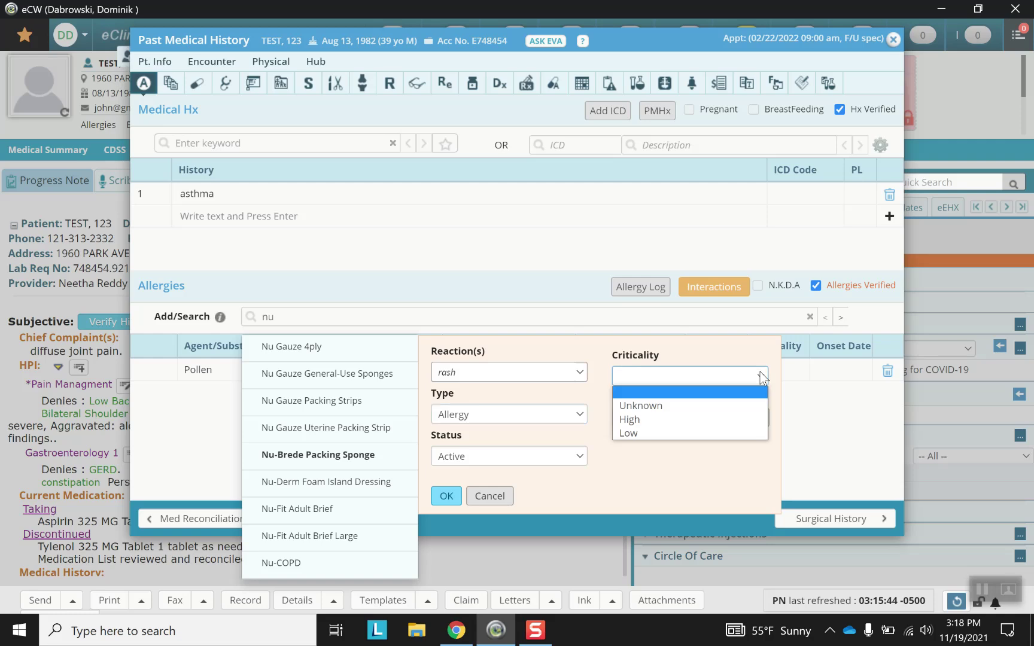
left_click(722, 433)
left_click(447, 497)
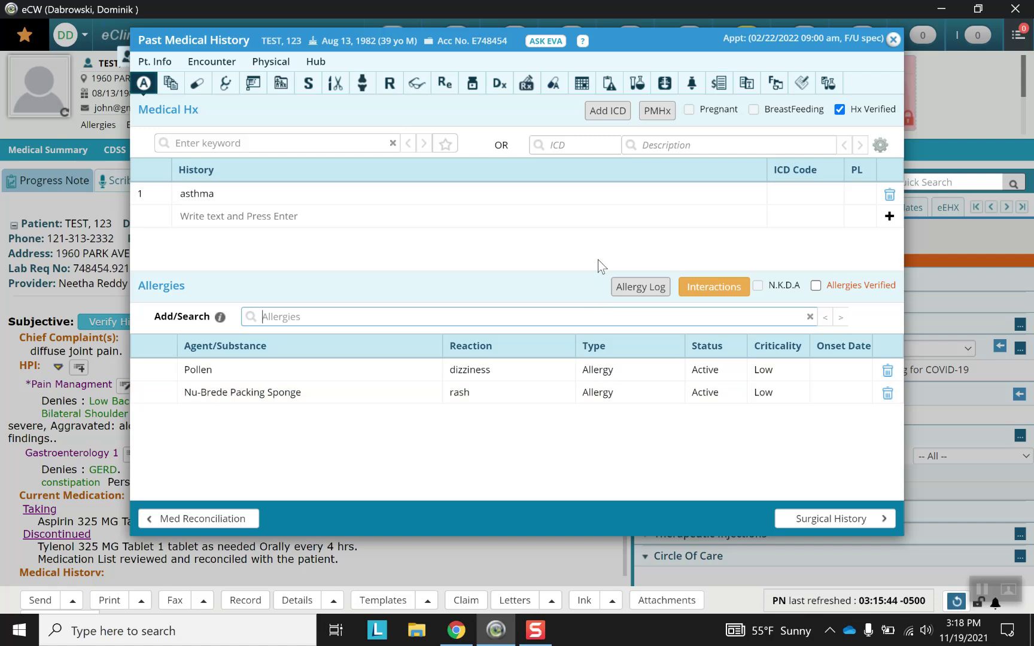
- Mark the allergies as verified
left_click(845, 123)
left_click(816, 285)
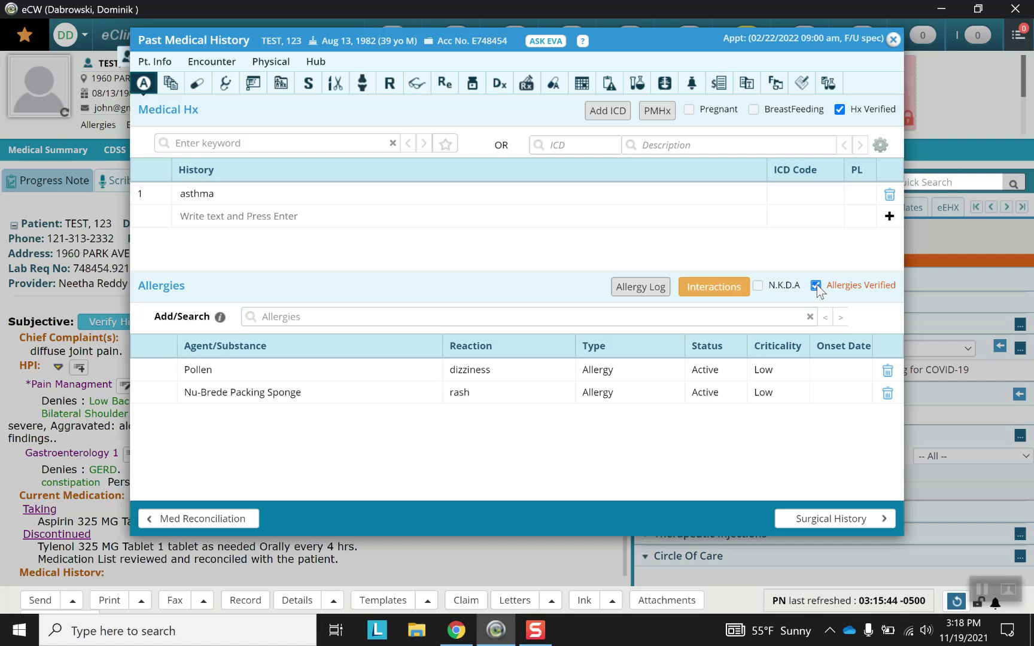
left_click(818, 518)
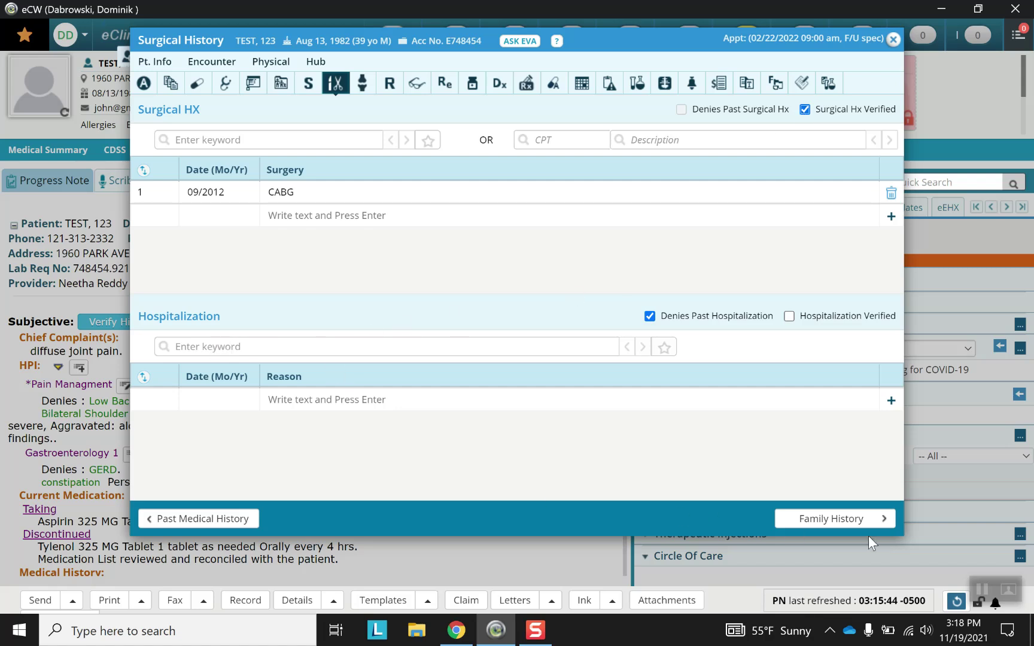
- Leave Surgical History unchanged and go to the Family History page
left_click(853, 521)
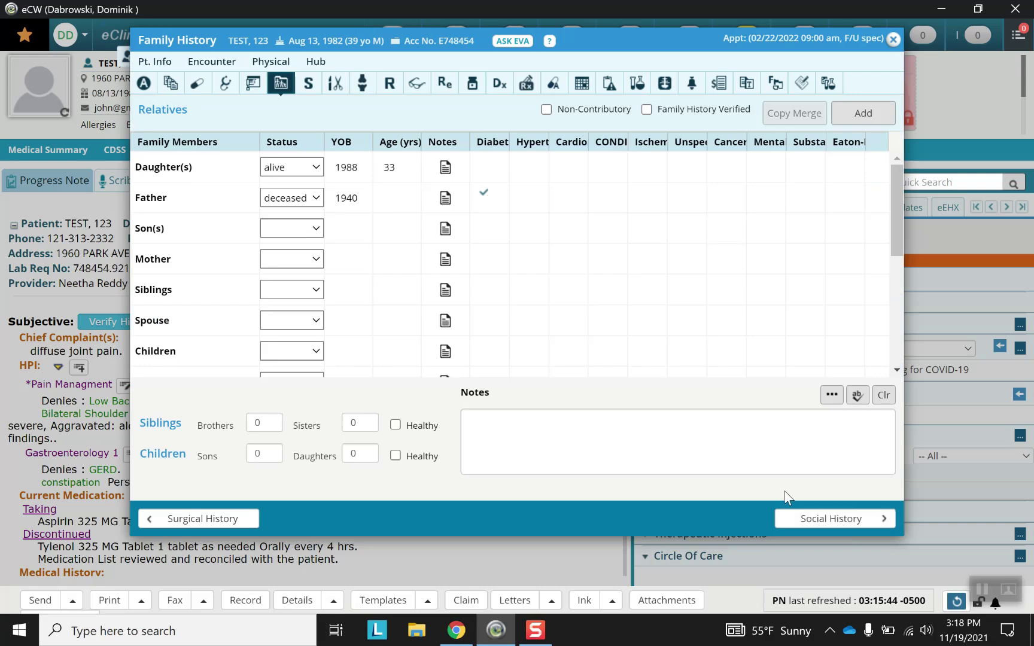
- Record the son as alive, born 1991, with diabetes
left_click(316, 230)
left_click(311, 257)
left_click(338, 229)
left_click(416, 229)
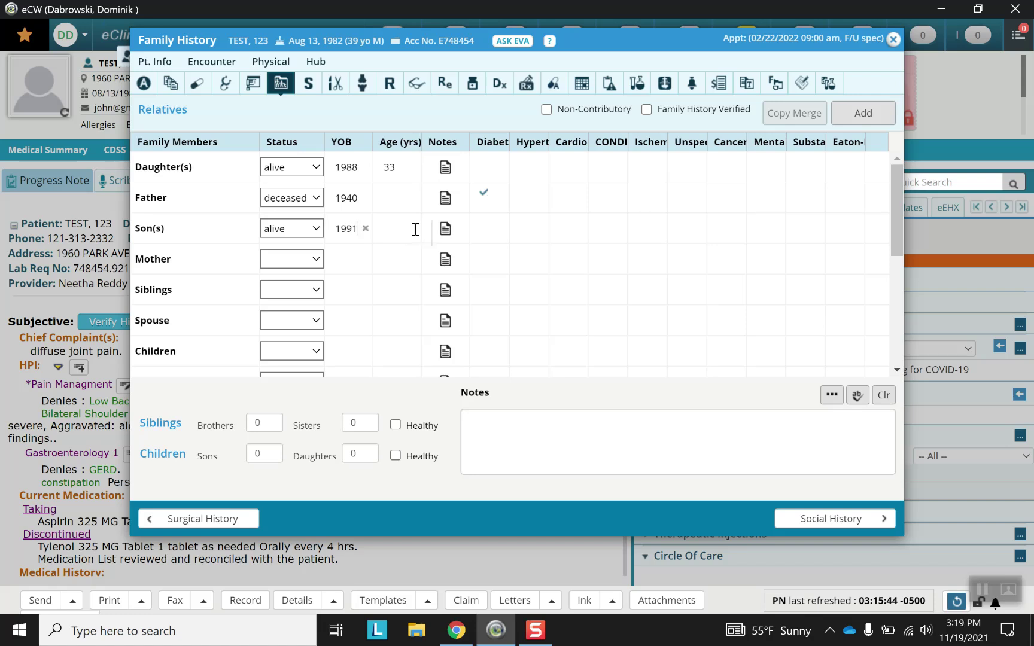
left_click(487, 230)
- Tick father's cancer, set one brother, note uncle's macular degeneration, and mark Non-Contributory
left_click(397, 229)
left_click(391, 199)
left_click(280, 428)
left_click(580, 426)
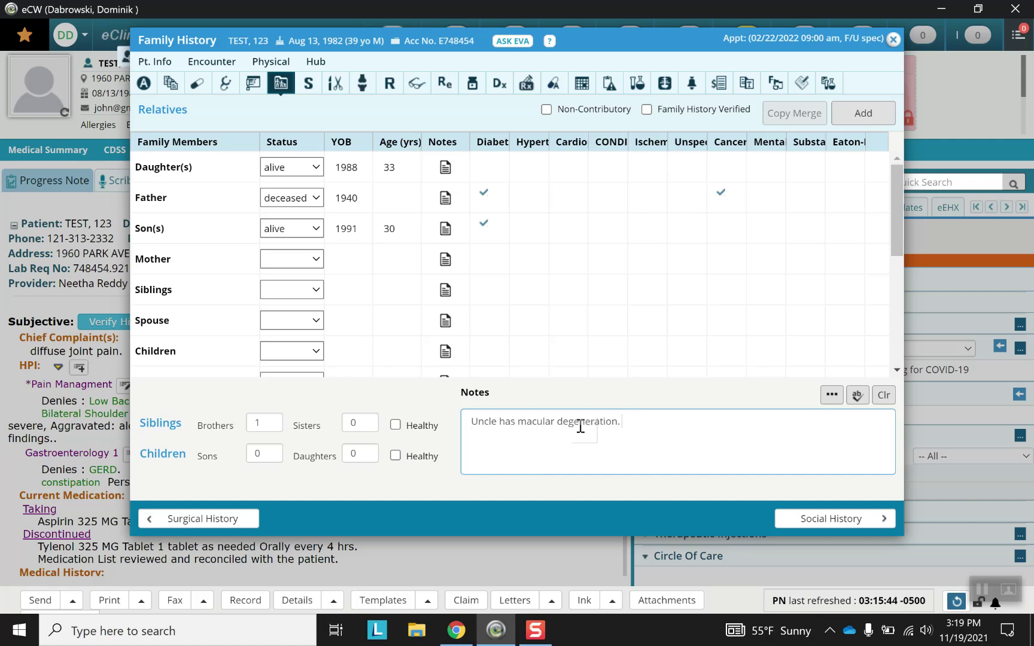
left_click(547, 109)
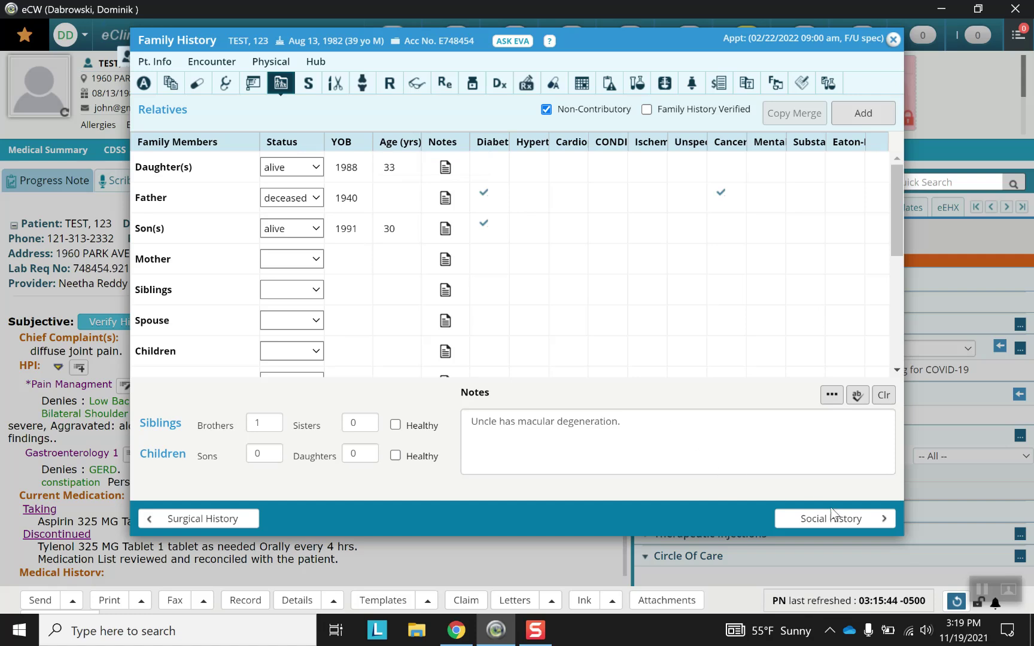
- Record Smoking as no with the note 'Smoked for 44 years', mark verified, and close
left_click(843, 525)
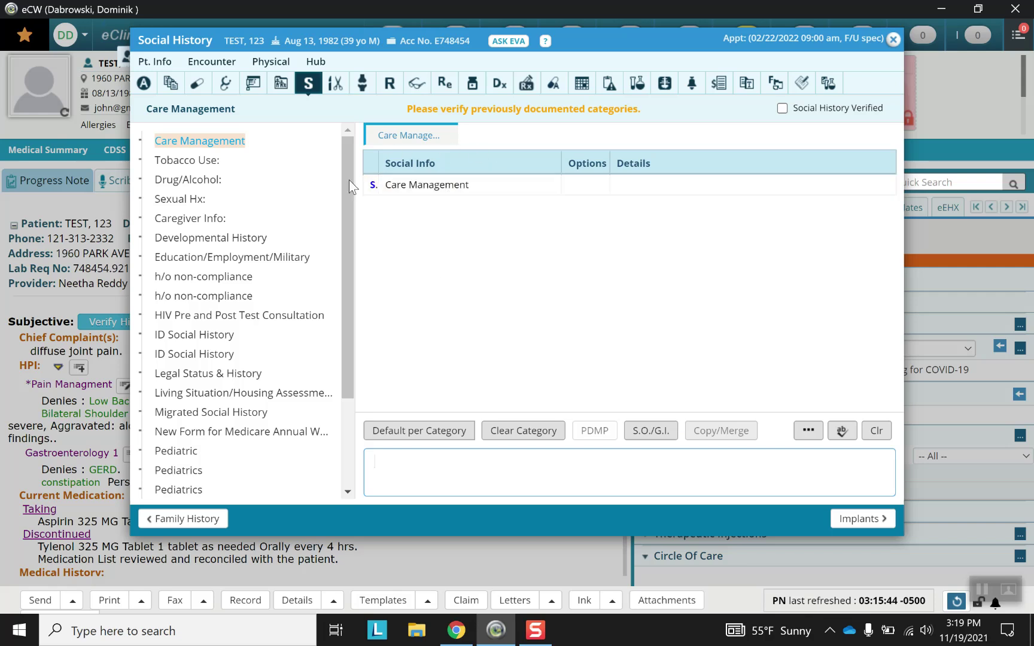
left_click(205, 167)
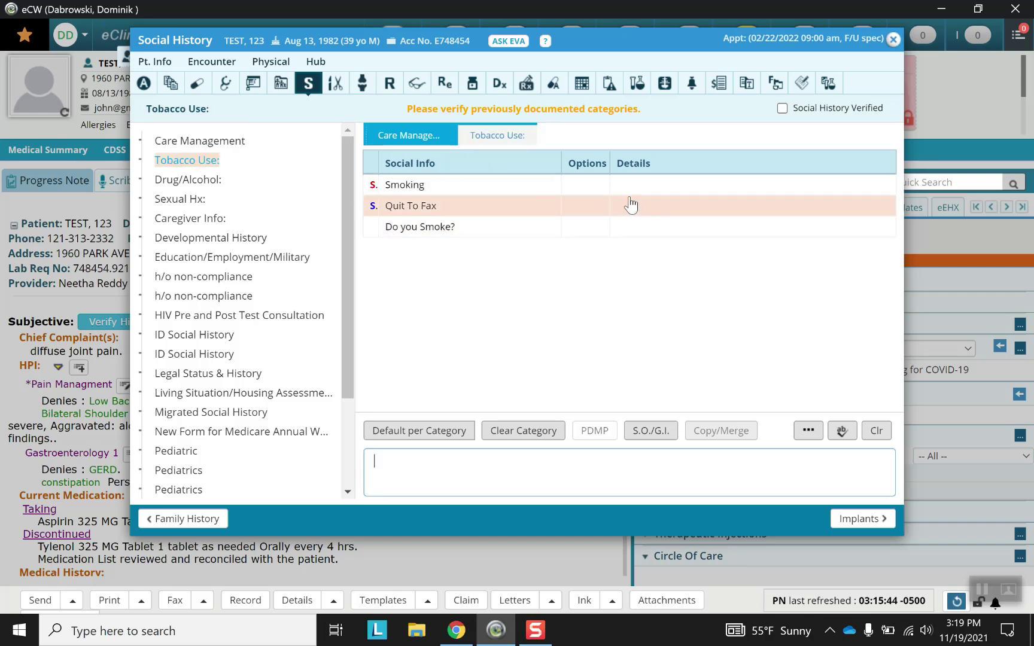
left_click(602, 189)
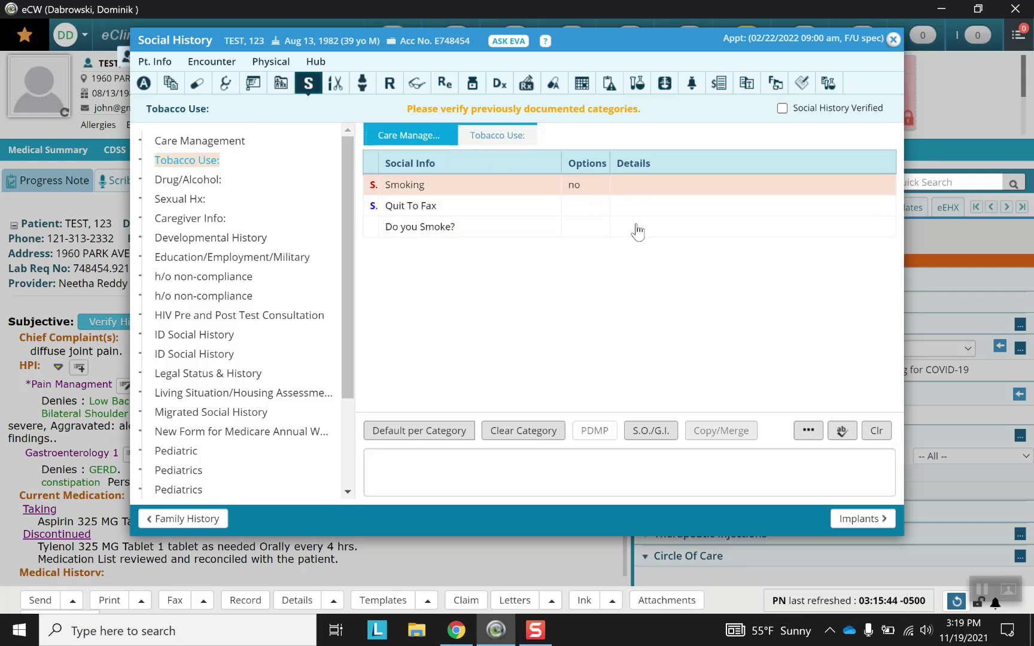
left_click(656, 469)
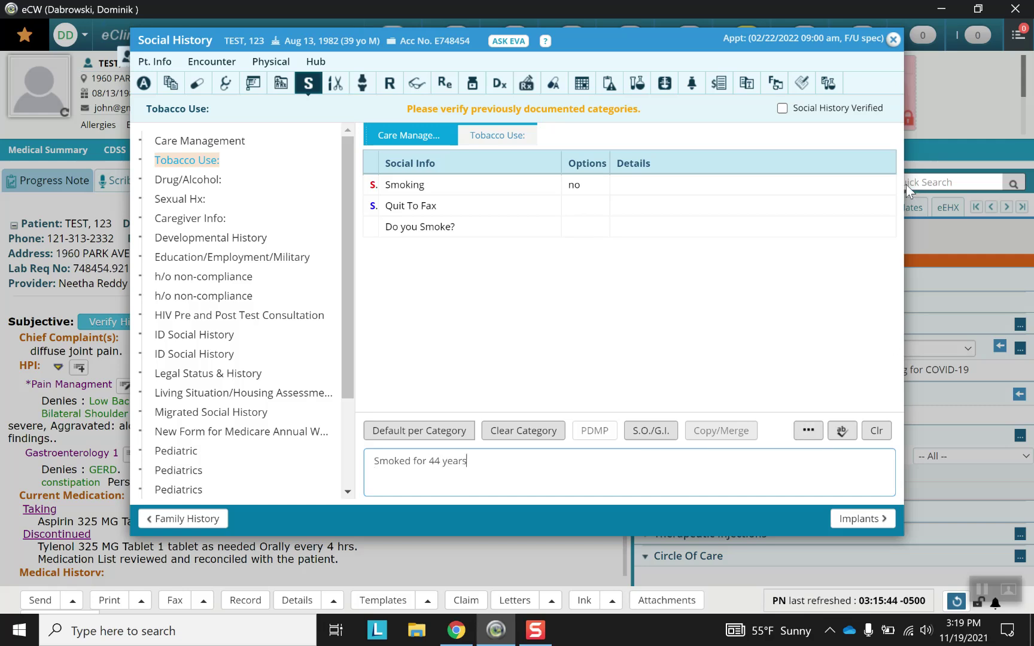
left_click(783, 109)
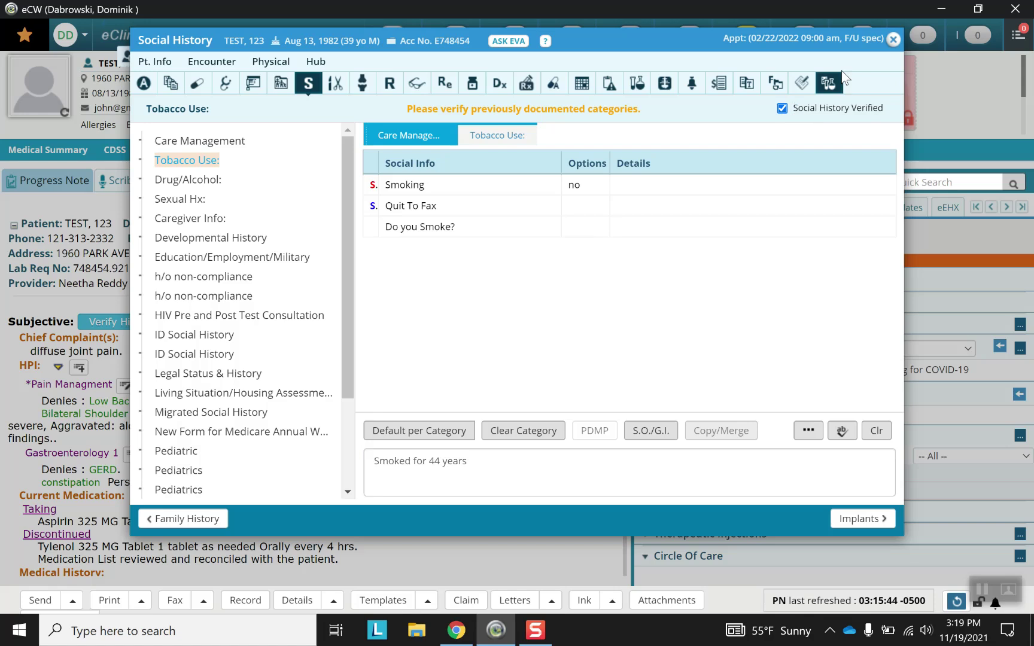
left_click(893, 39)
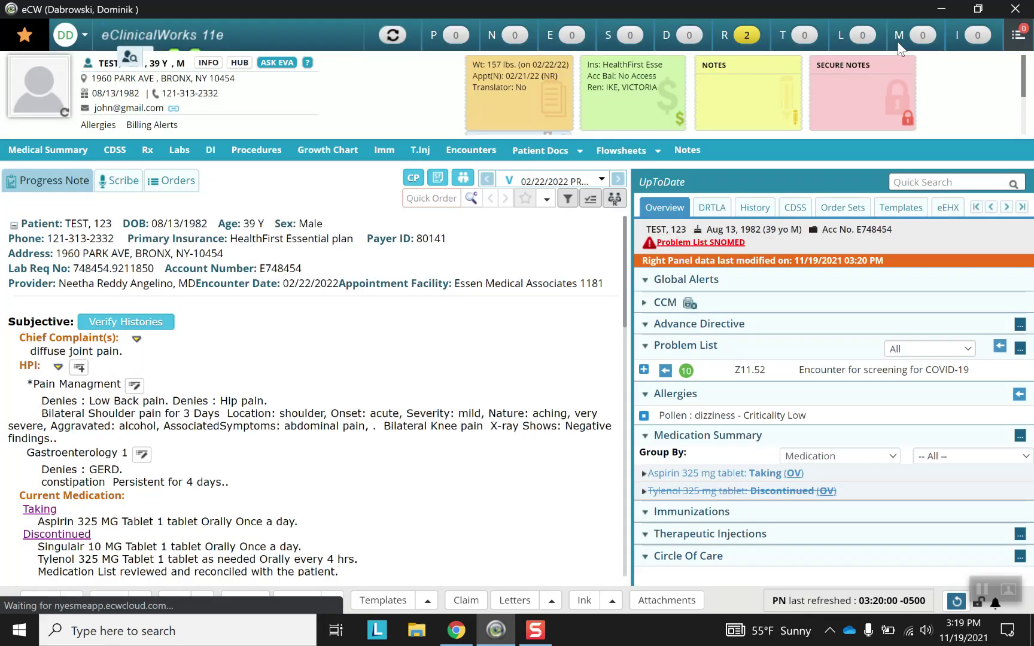
- Review the new history entries in the progress note and accept the 02-22-2022 encounter prompt
scroll(192, 374, "down", 10)
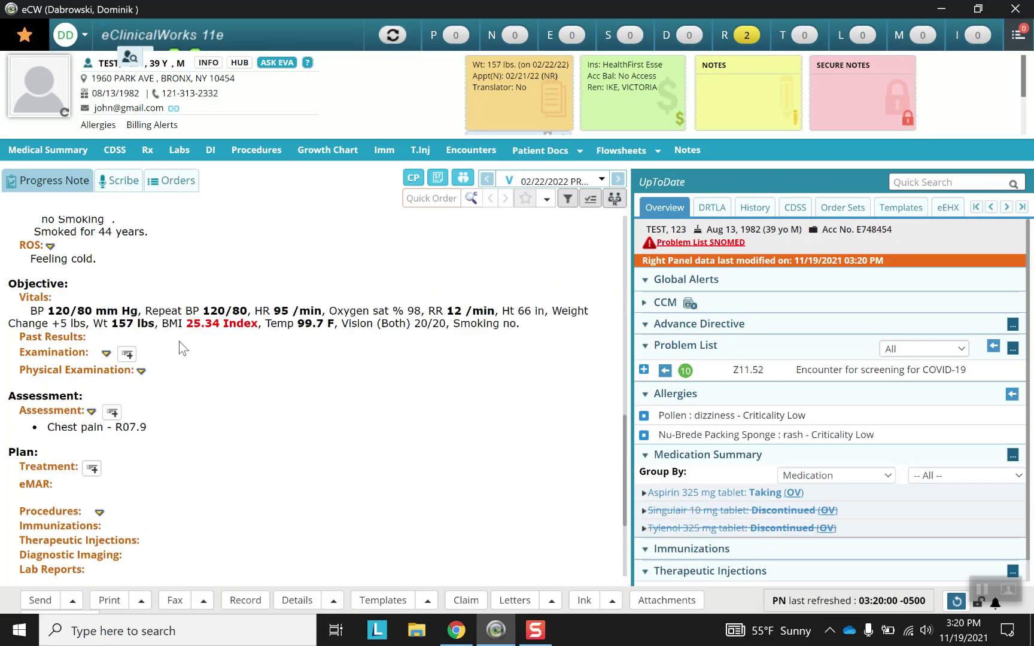
scroll(182, 347, "up", 5)
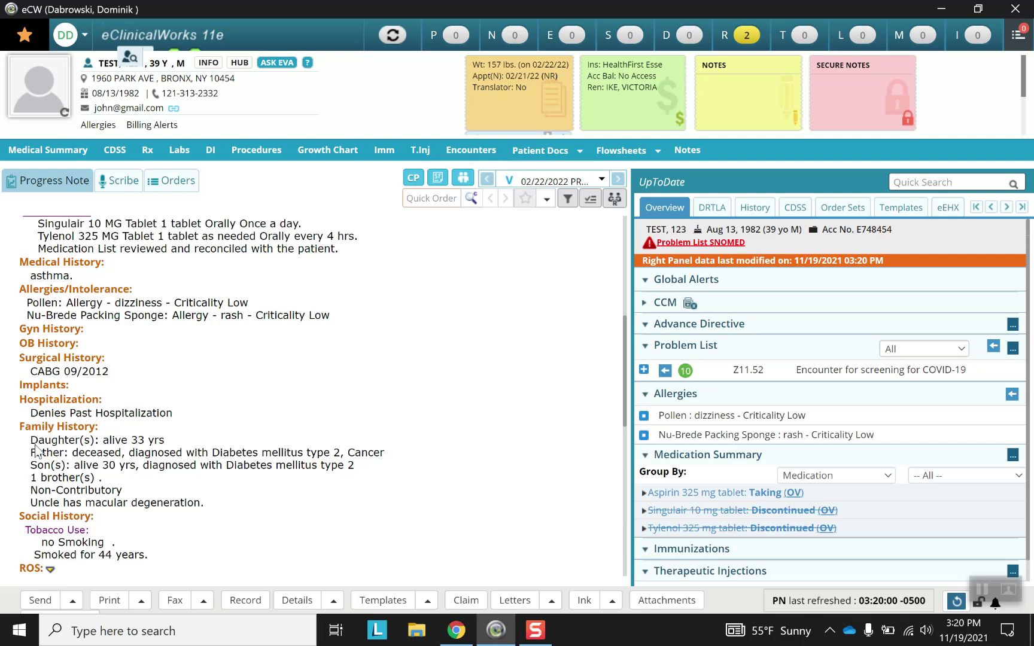
scroll(180, 461, "down", 5)
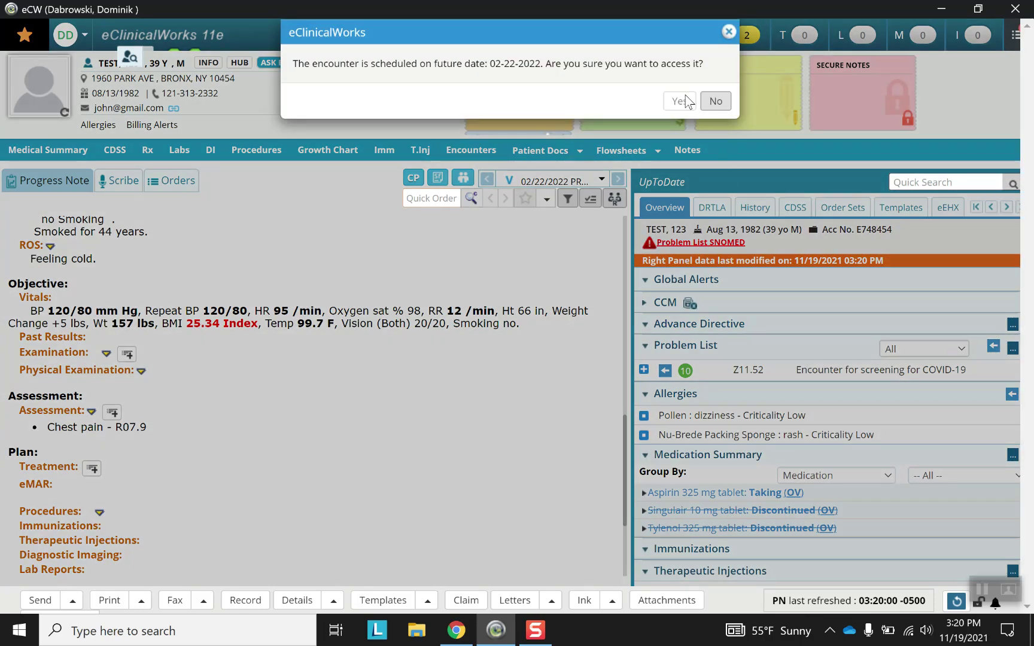
left_click(683, 101)
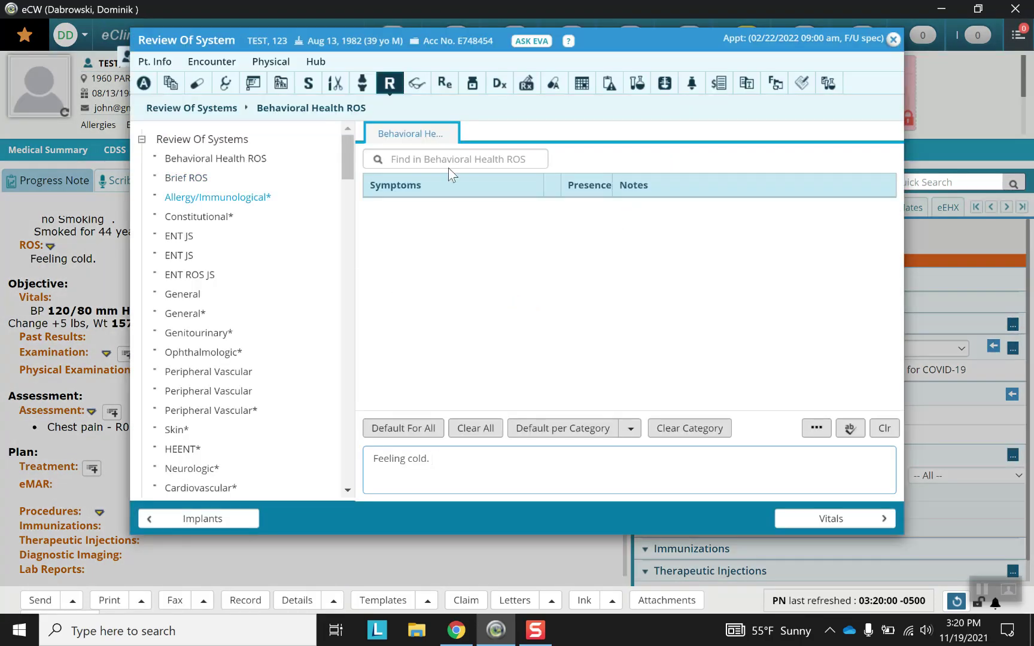
left_click(890, 41)
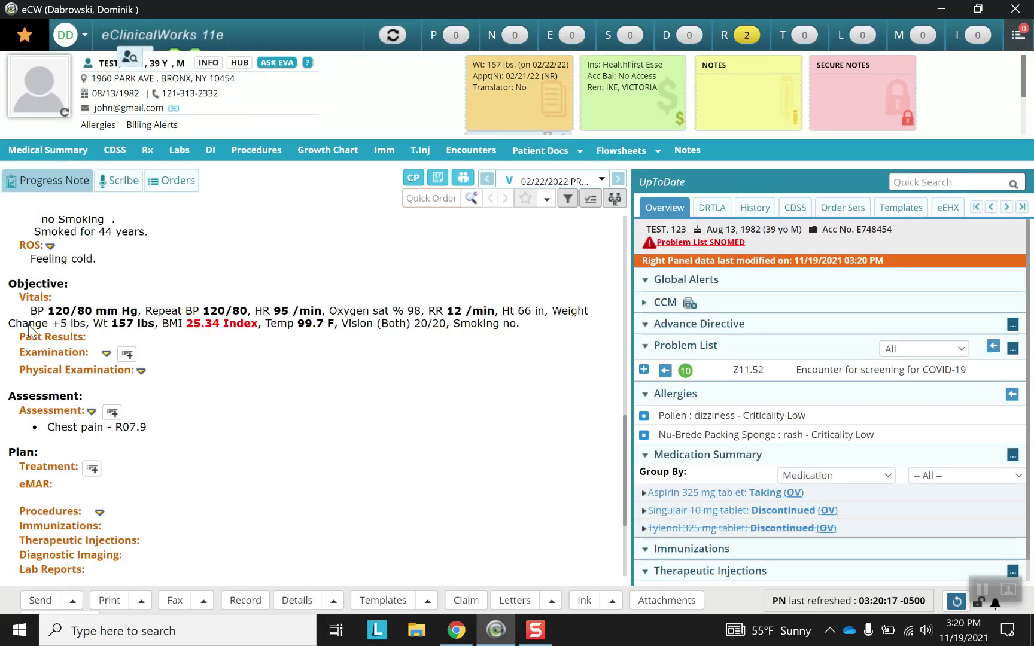
left_click(26, 304)
- Check the vitals (BP 120/80, HR 95, Temp 99.7 F) and close the Vitals window
left_click(669, 102)
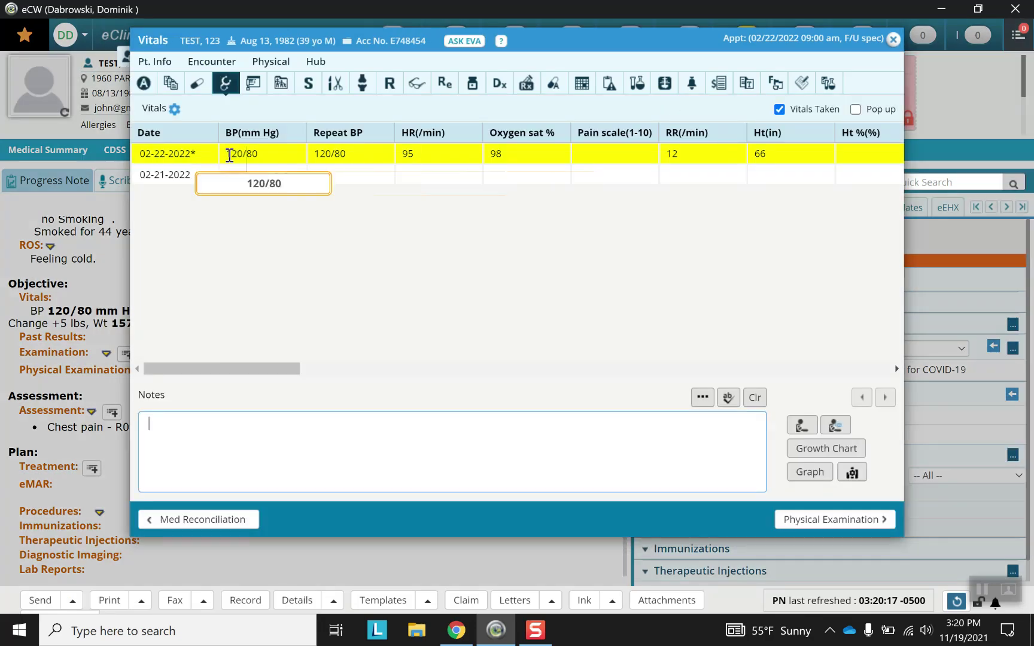
left_click_drag(241, 369, 700, 377)
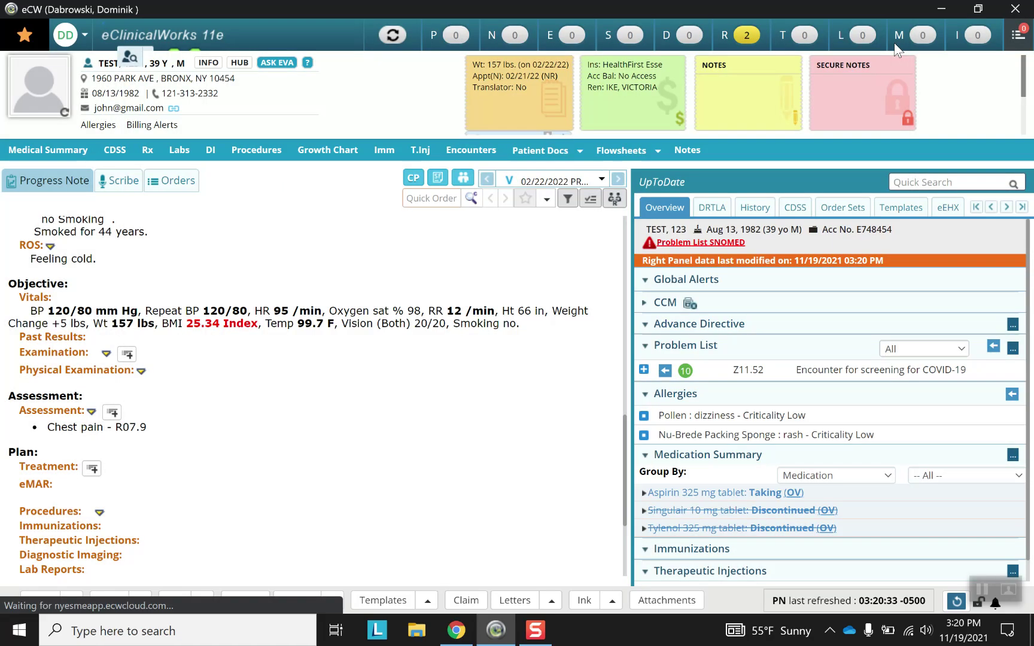
left_click(893, 40)
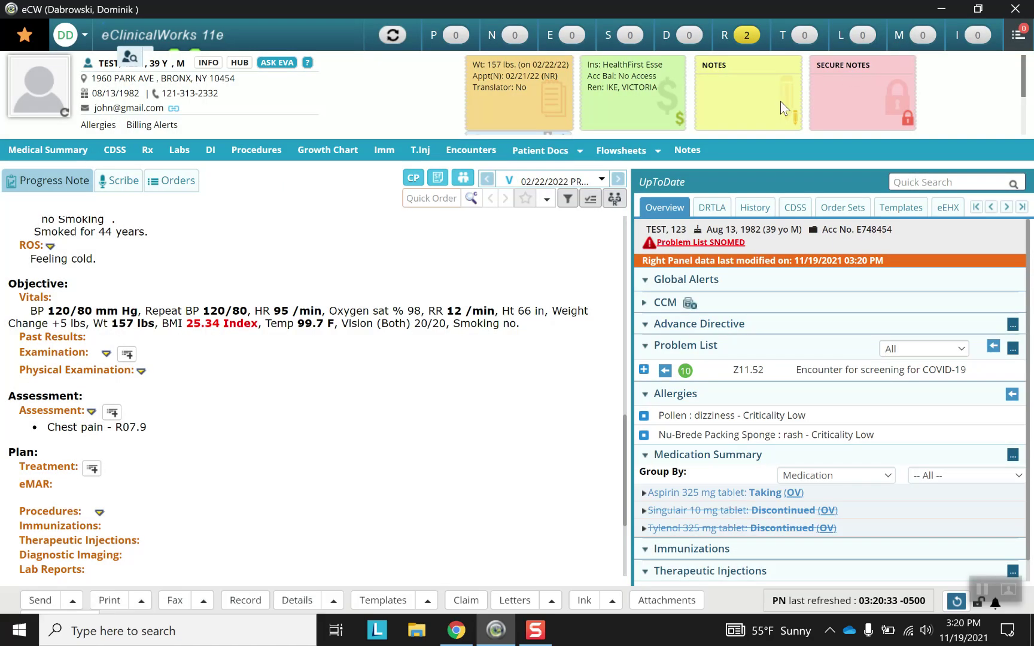
left_click(53, 374)
- Confirm the future-dated encounter, select the UC general exam template, then move on to Assessments
left_click(670, 100)
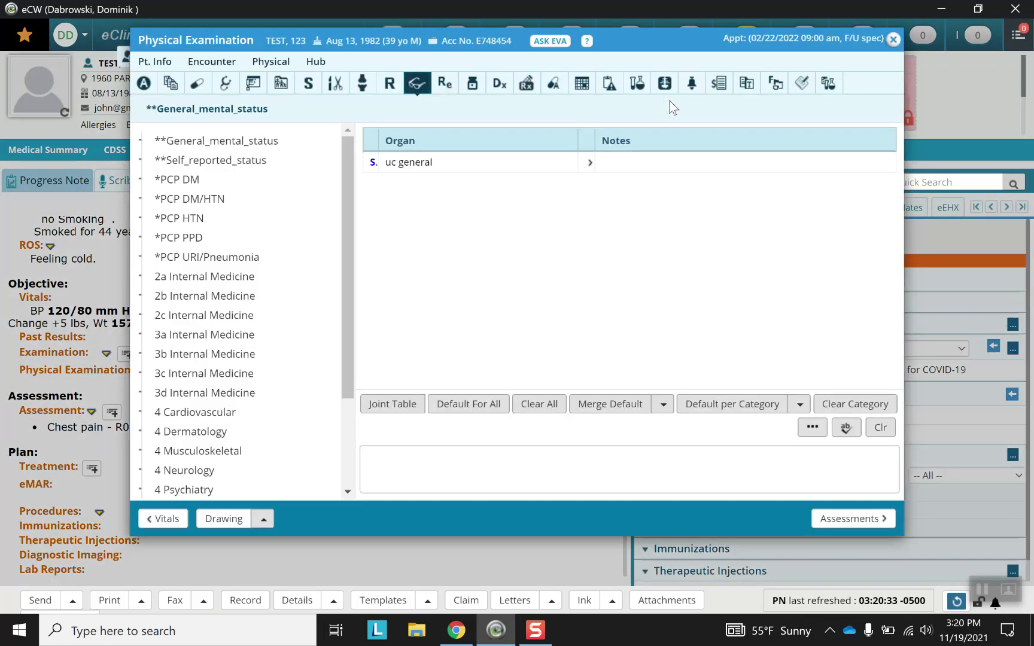
left_click(413, 163)
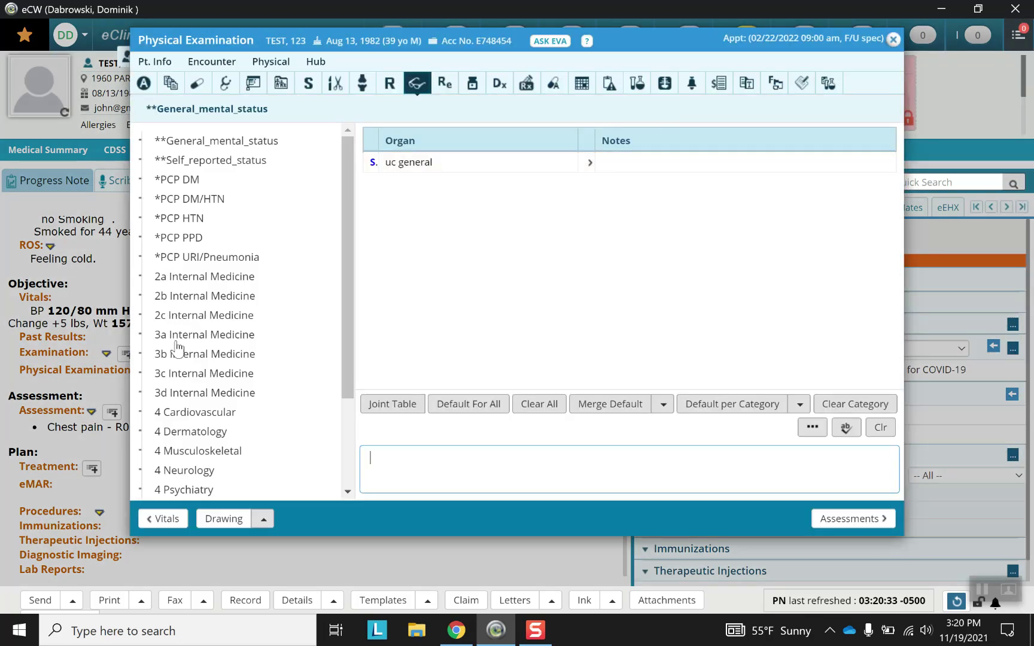
left_click_drag(344, 351, 341, 446)
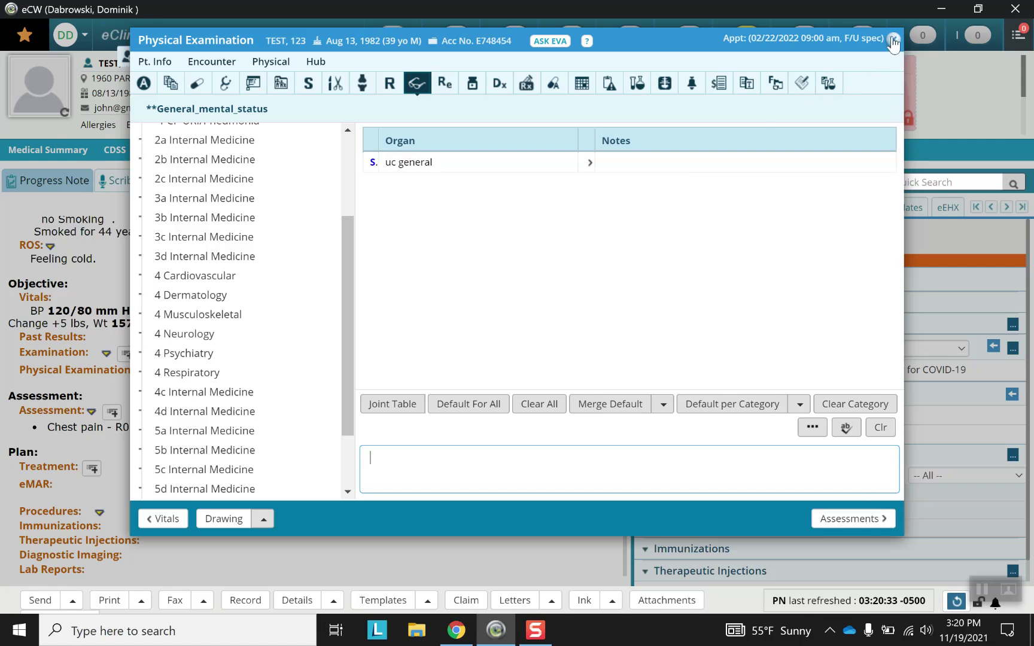
left_click(858, 521)
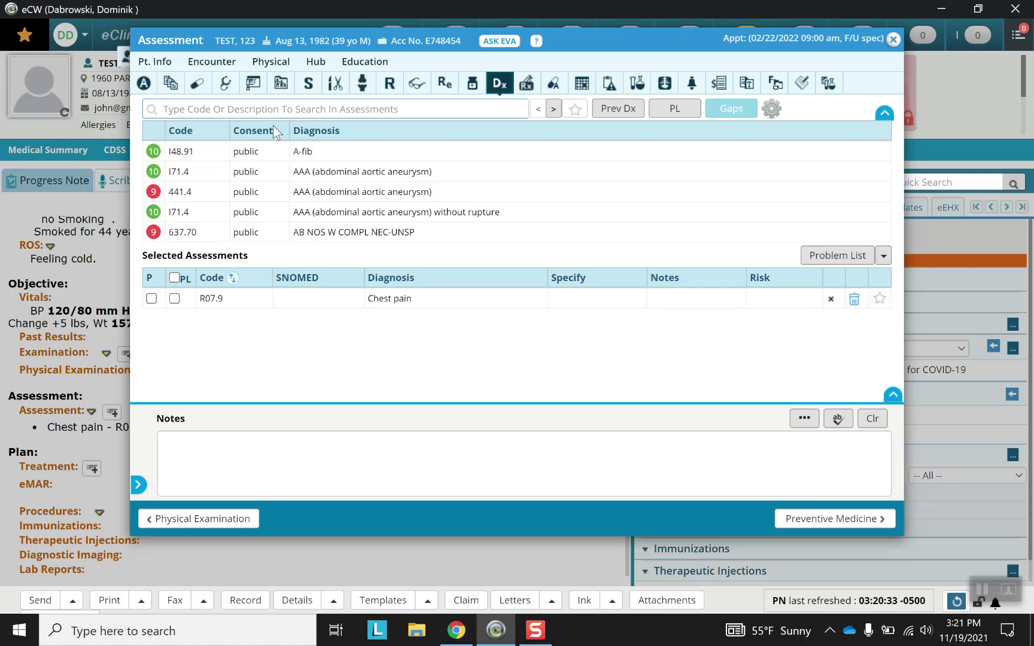
- Add Z79.01 Adequate anticoagulation on anticoagulant therapy as the primary assessment
type("z79")
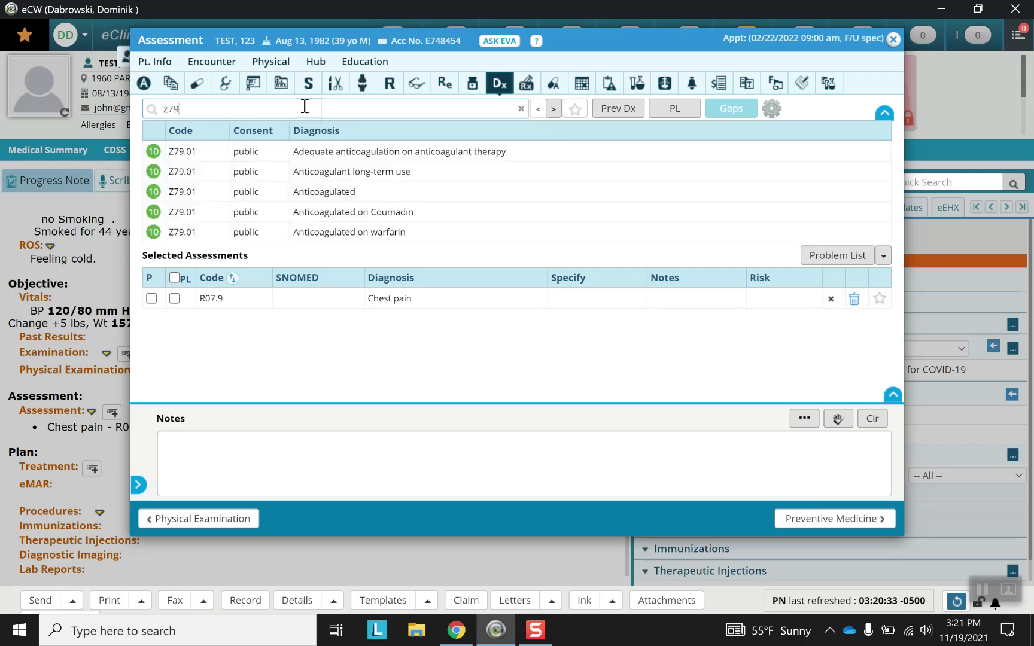
left_click(317, 160)
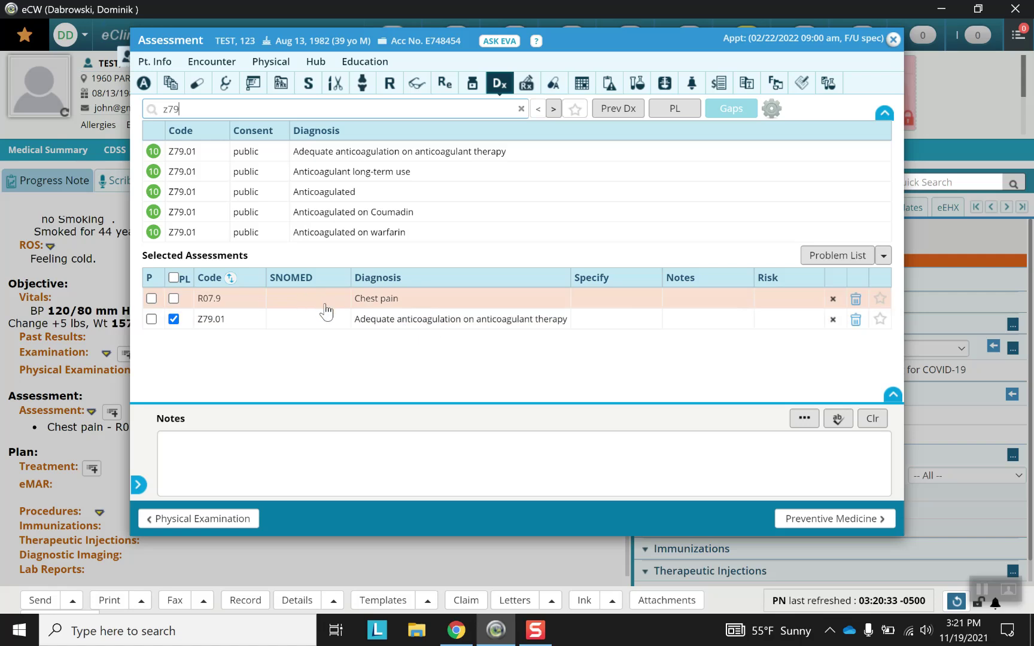
left_click(152, 320)
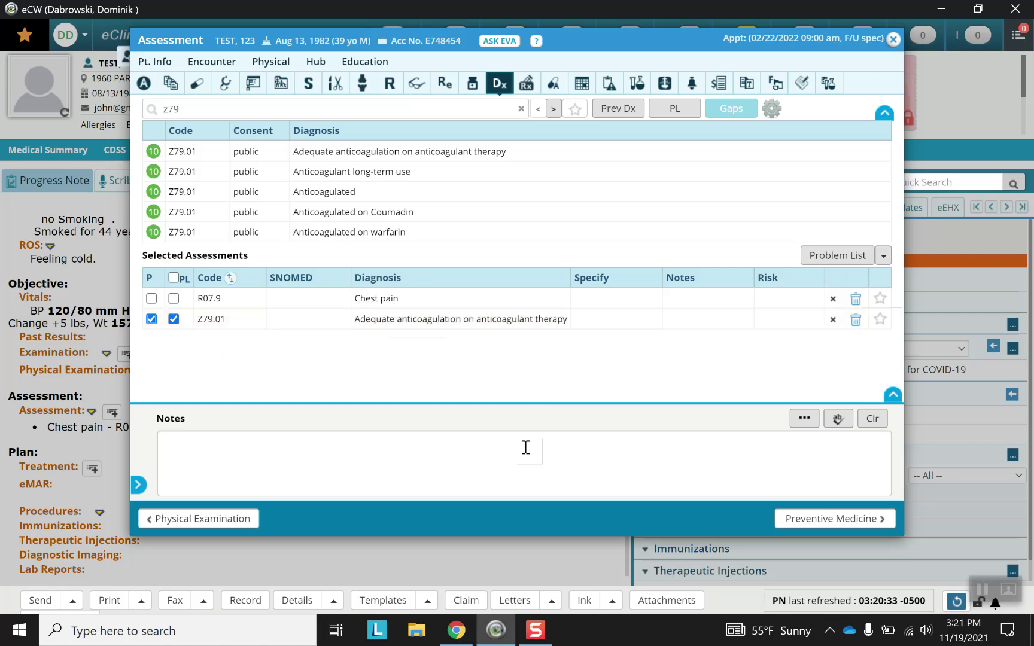
left_click(798, 519)
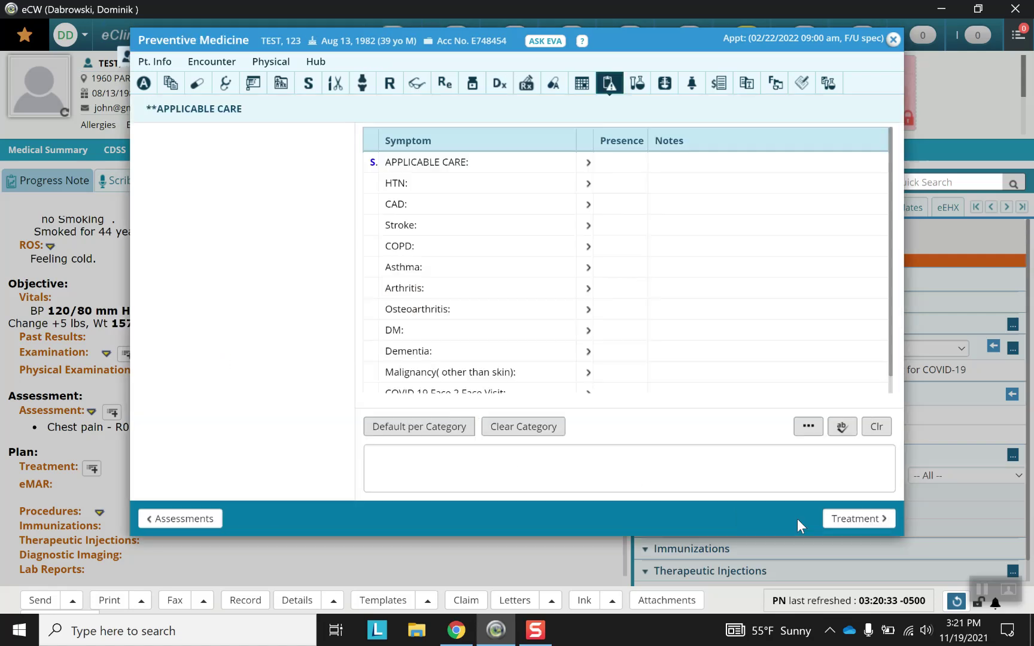
- Close Preventive Medicine and the Treatment window without entering any treatment
left_click(604, 450)
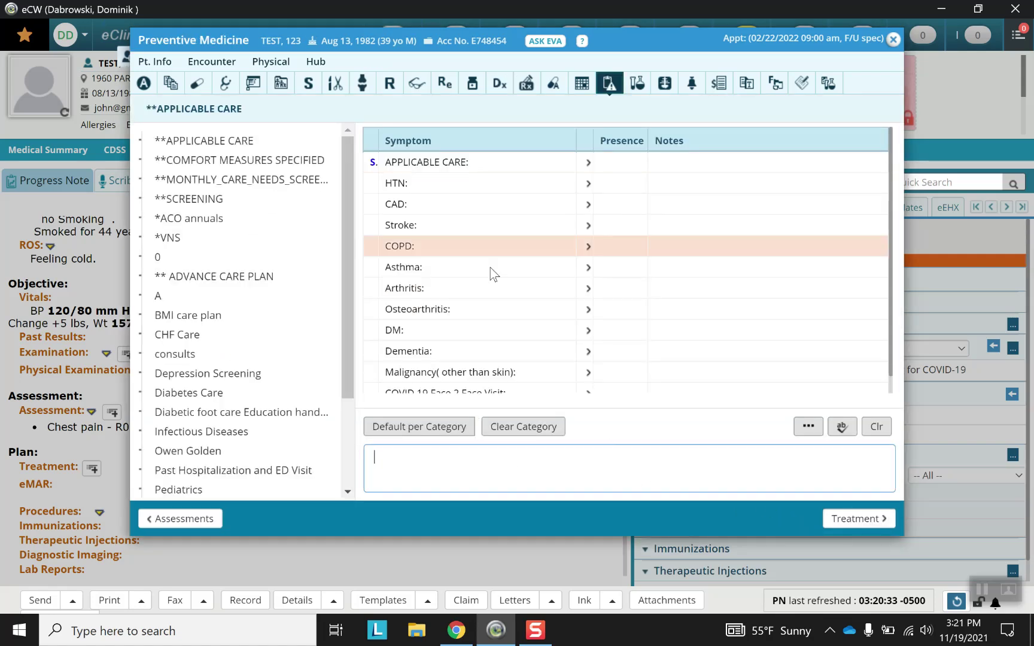
left_click(892, 40)
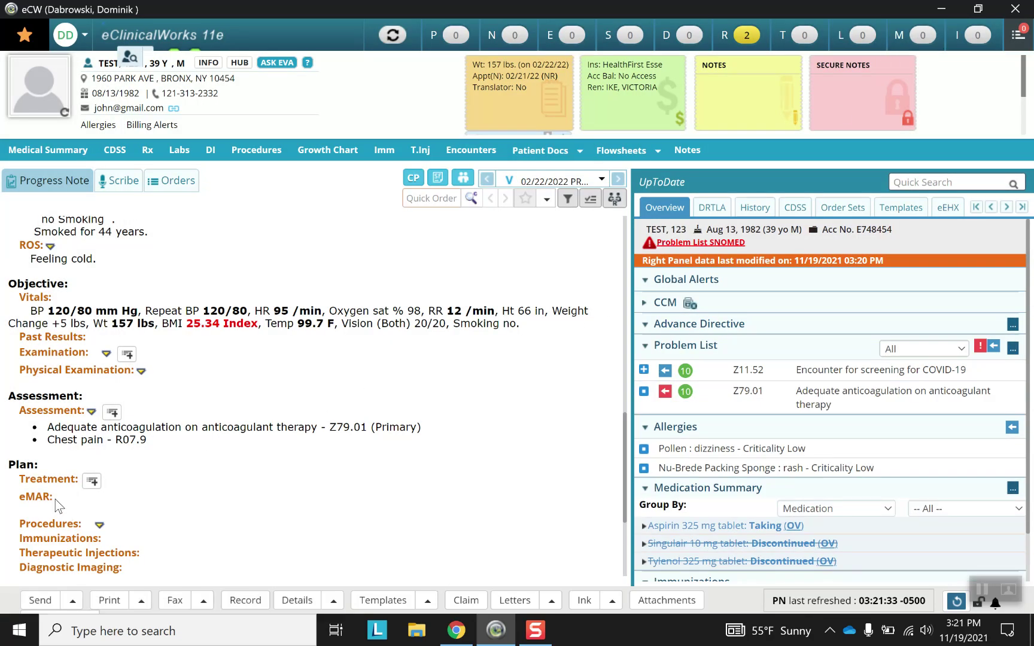
left_click(52, 482)
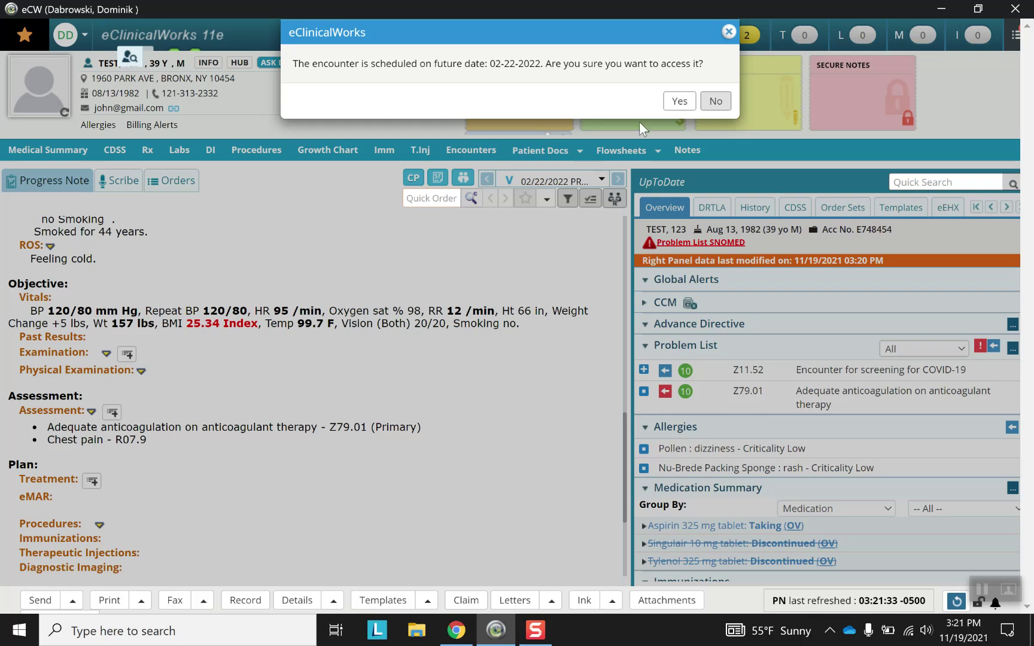
left_click(674, 94)
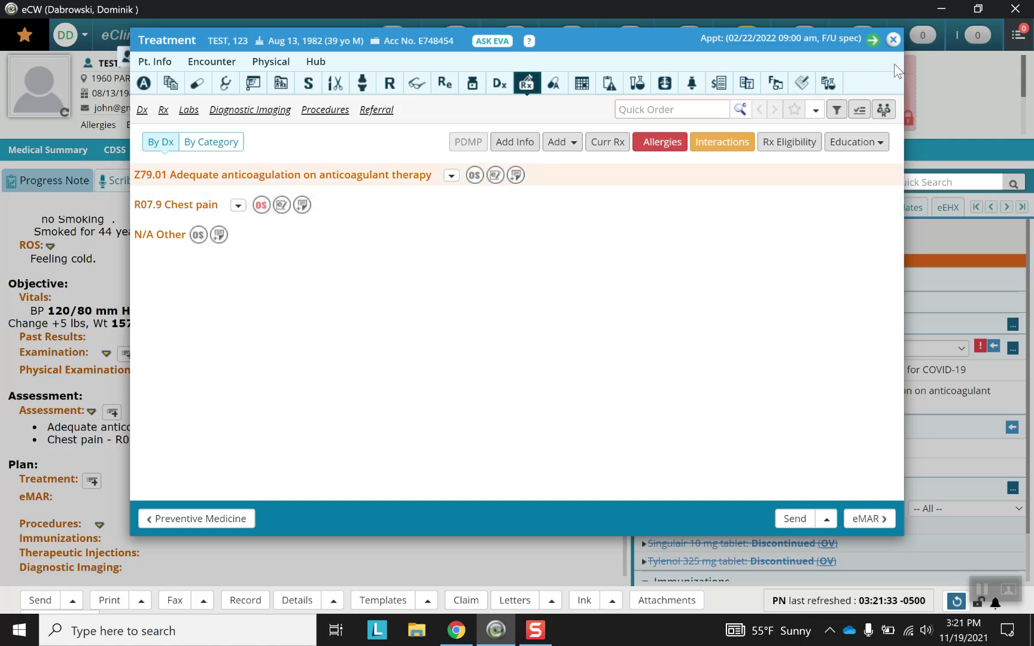
left_click(893, 40)
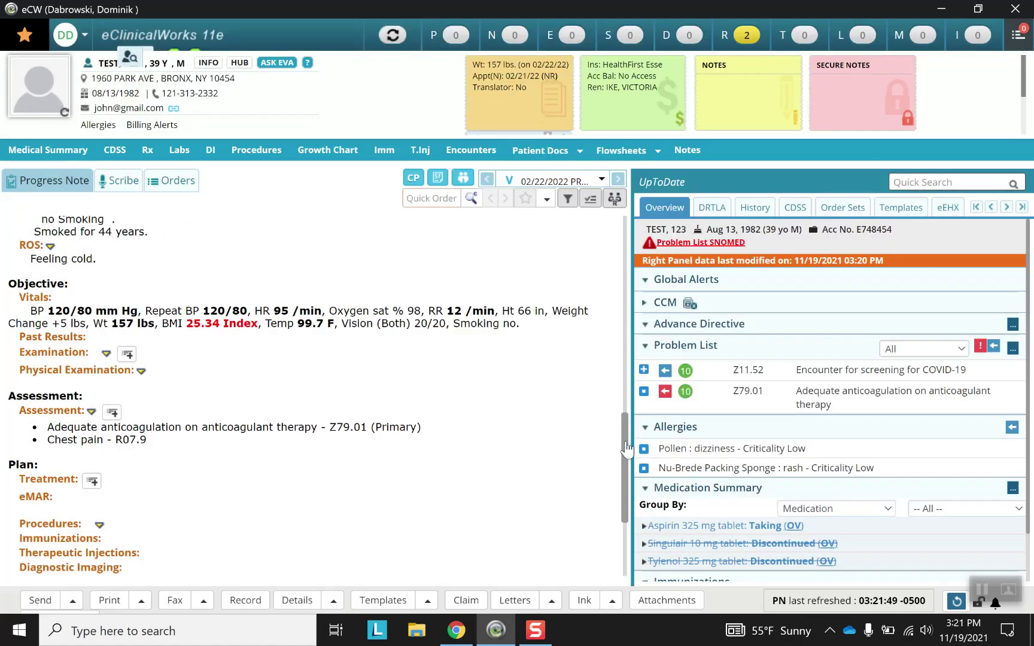
scroll(626, 496, "down", 3)
left_click_drag(627, 497, 624, 513)
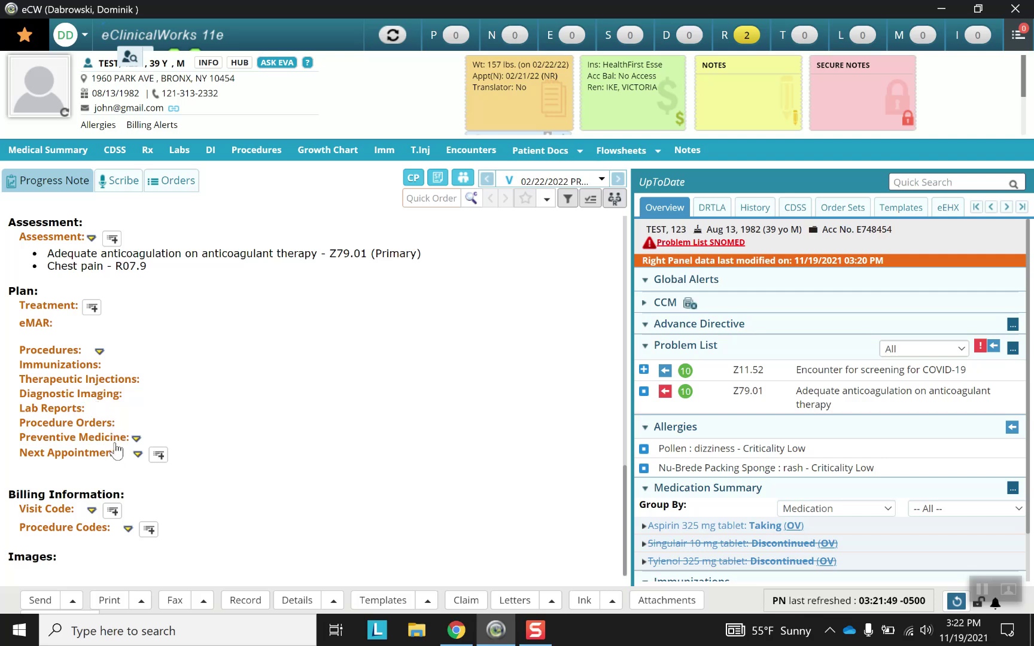
- Add E&M visit code 99212 Office Visit, Est Pt., Level 2 in billing
left_click(70, 455)
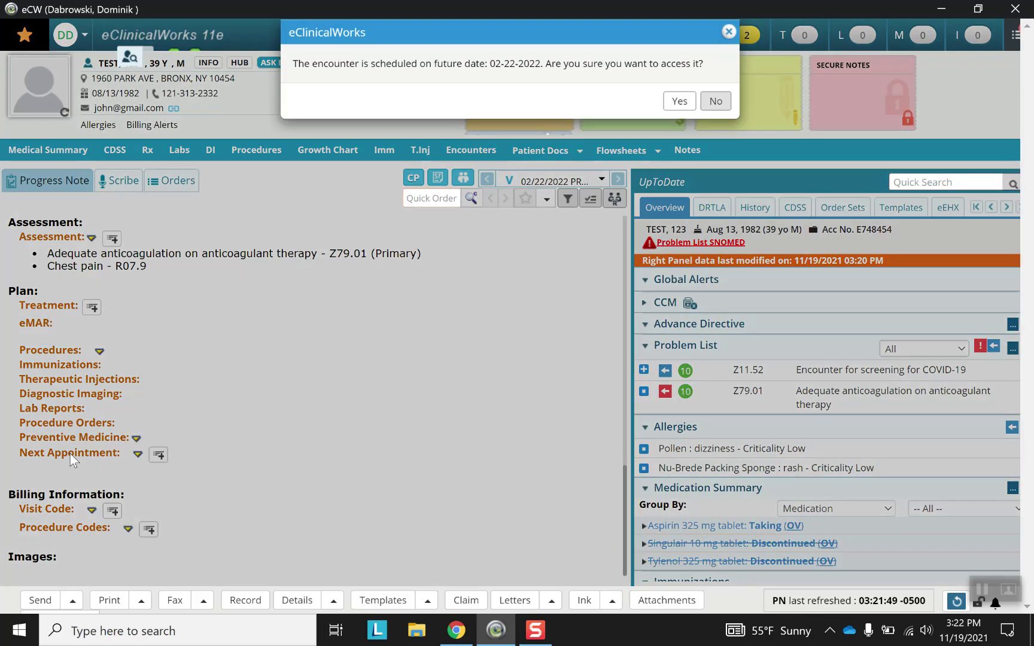
left_click(668, 106)
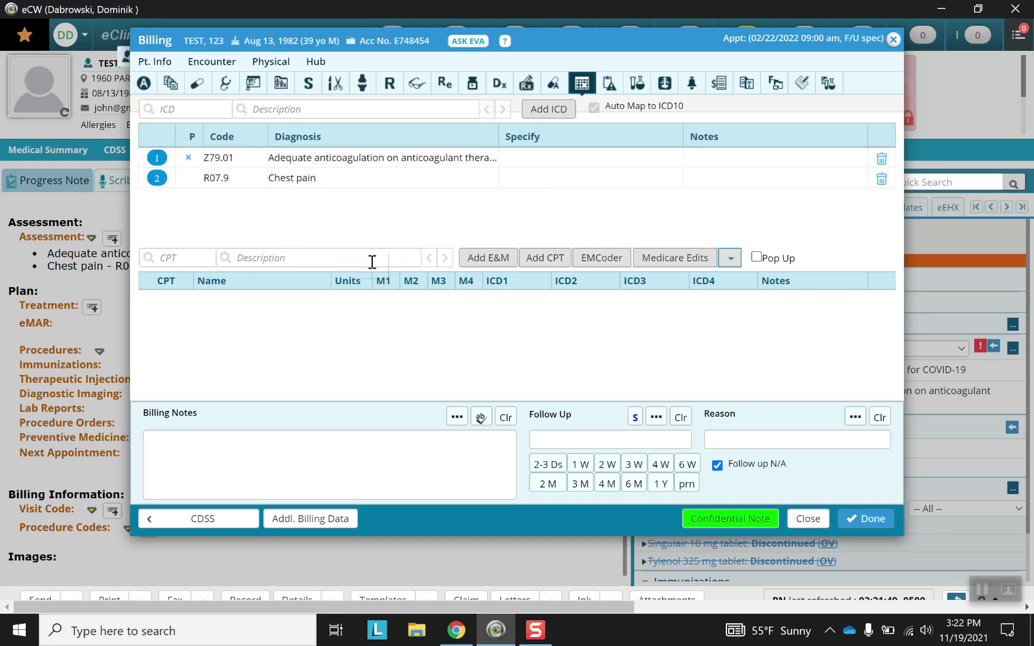
left_click(473, 258)
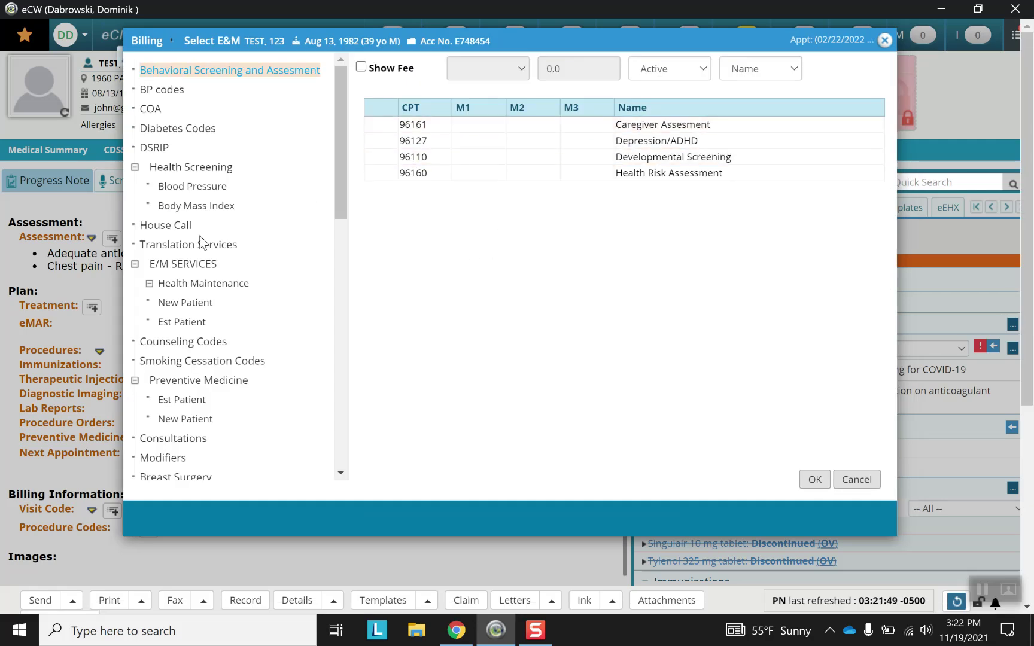
left_click(189, 322)
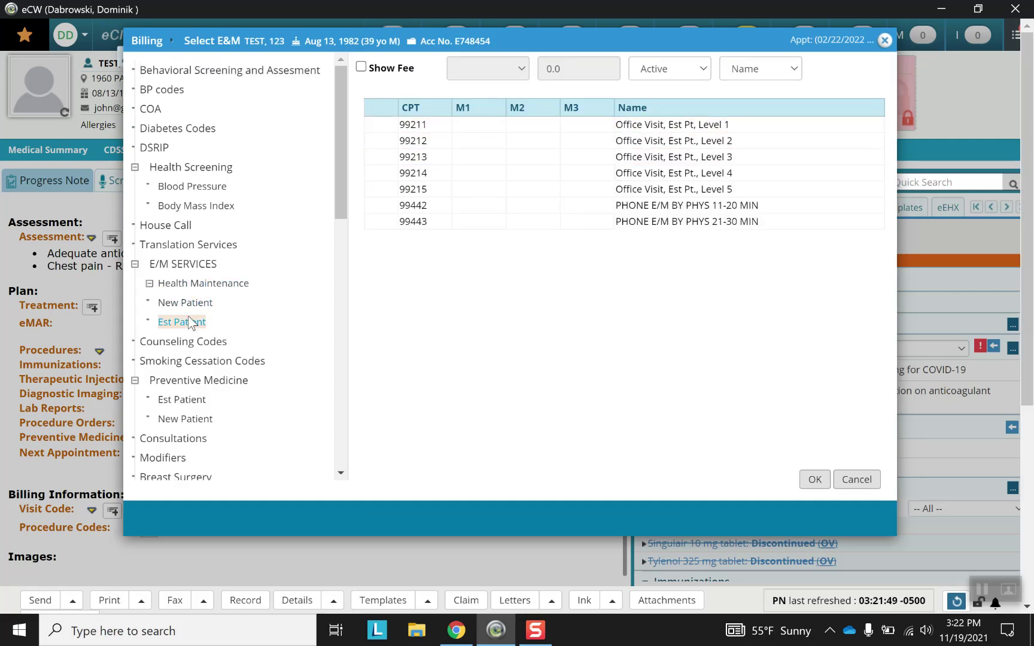
left_click(422, 140)
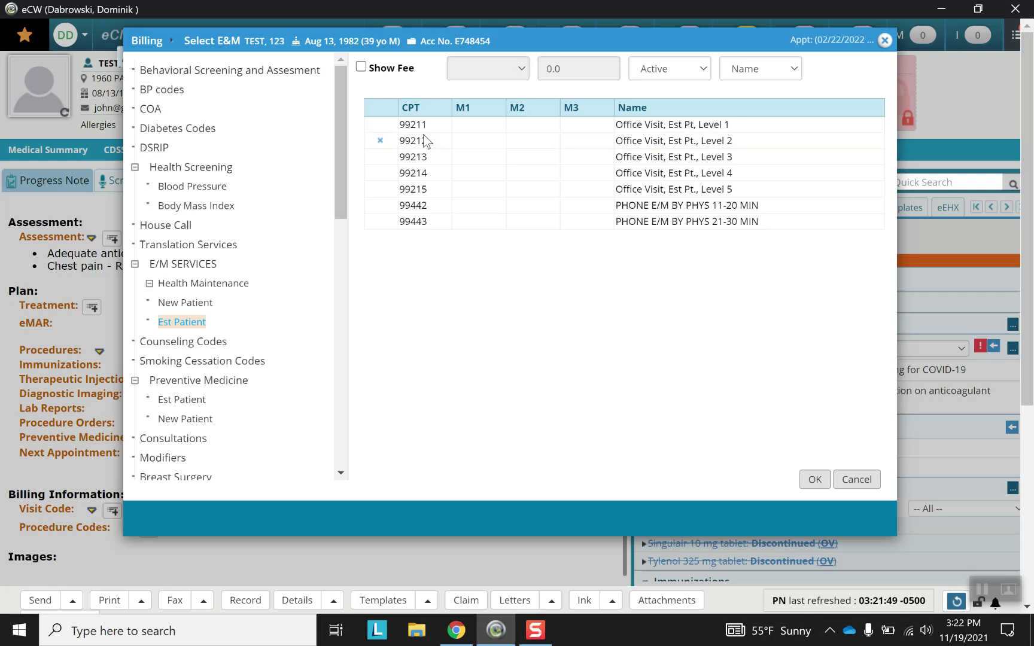
left_click(814, 480)
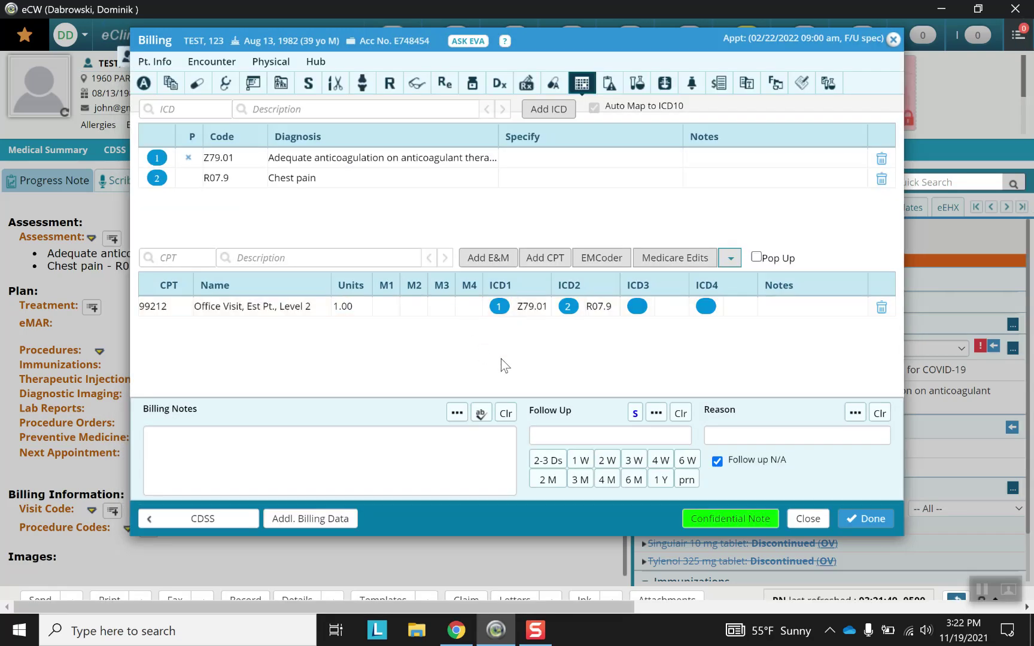
- Set a 3-week follow-up with reason 'Routine follow up' and save billing
left_click(634, 461)
type("R")
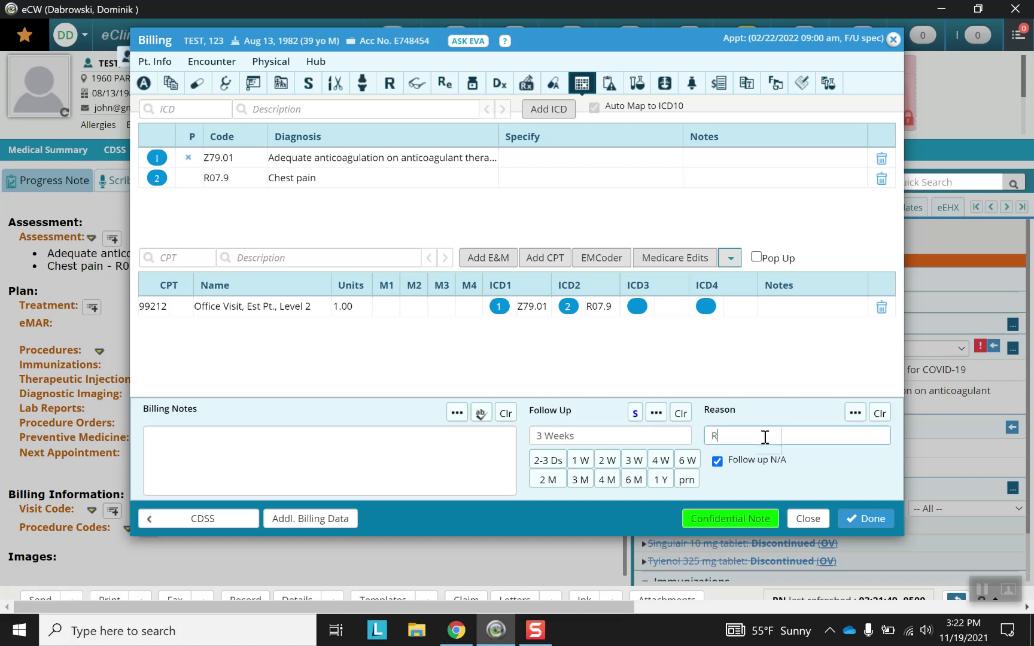
type("outine follow up")
left_click(863, 515)
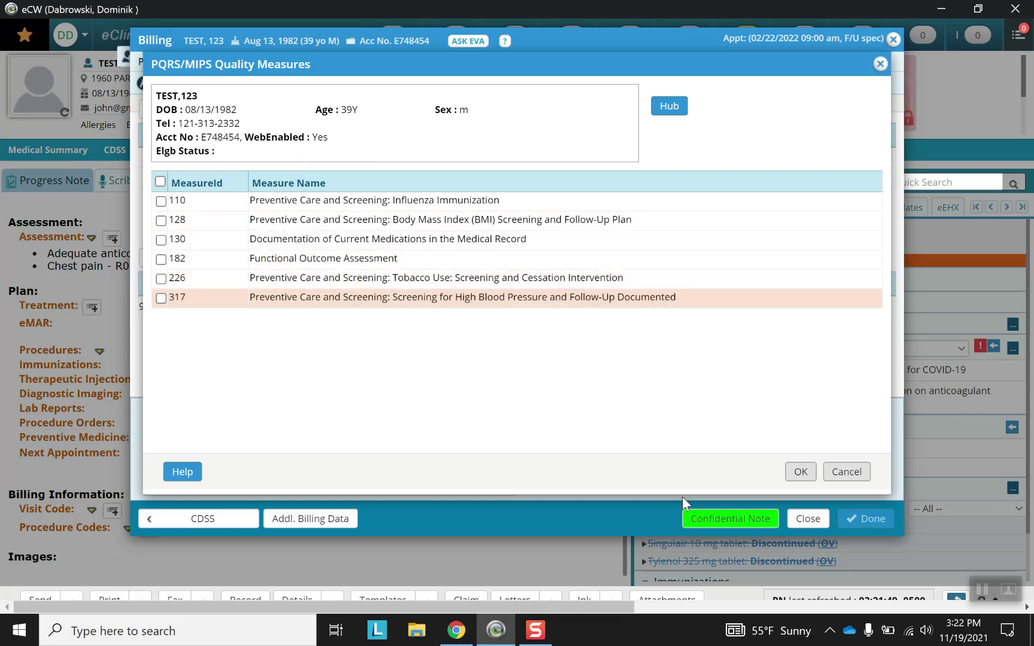
- Skip the PQRS/MIPS Quality Measures and close Billing
left_click(850, 473)
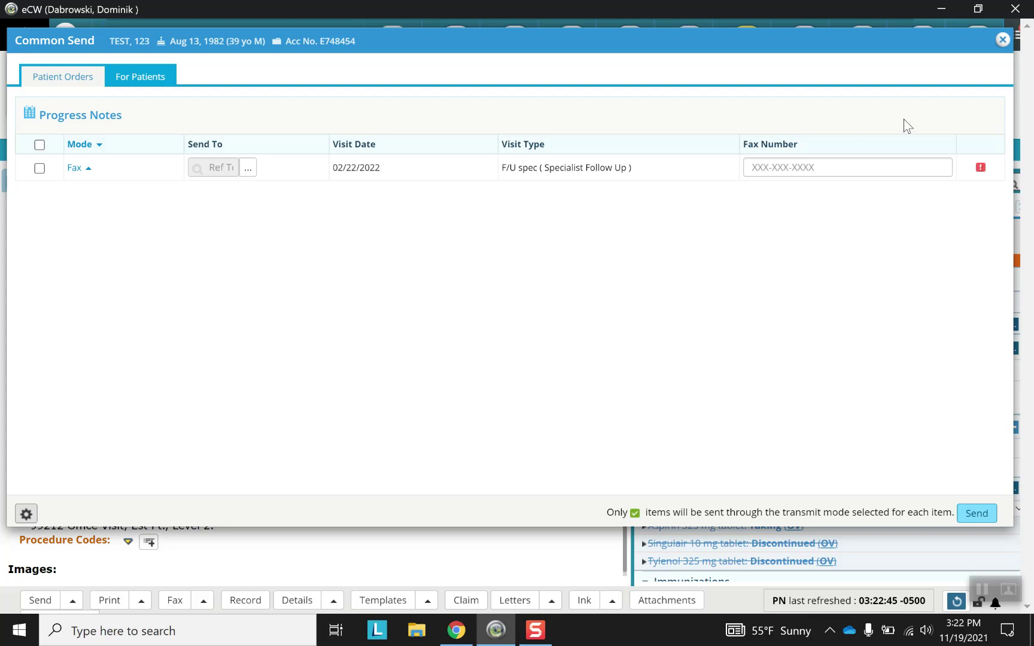
- Close Common Send without sending, then scroll down to review the progress note
left_click(1003, 39)
scroll(400, 379, "down", 1)
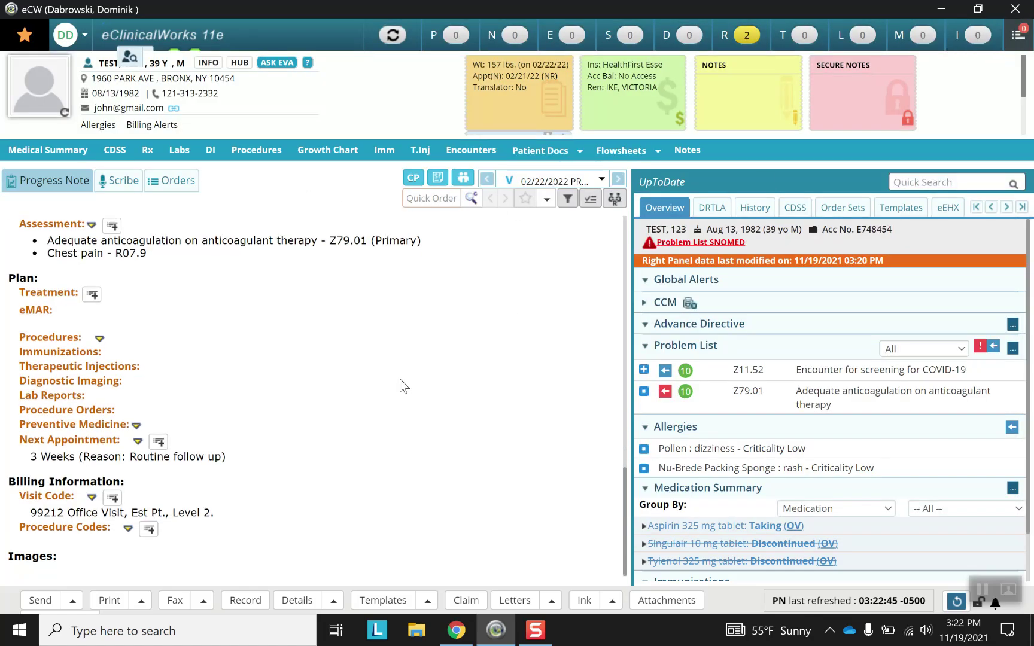